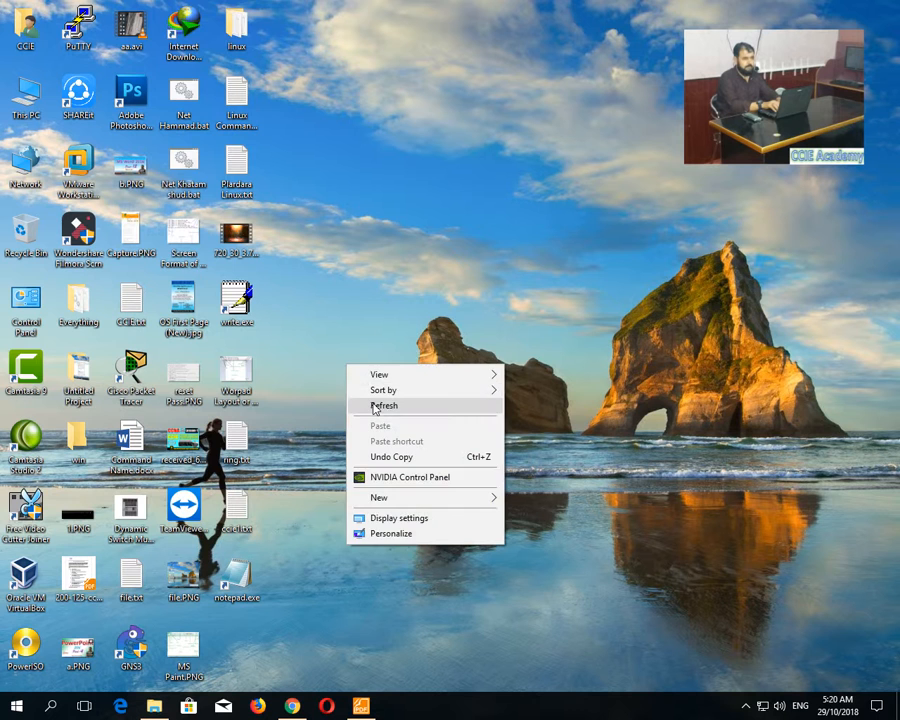
pyautogui.click(374, 406)
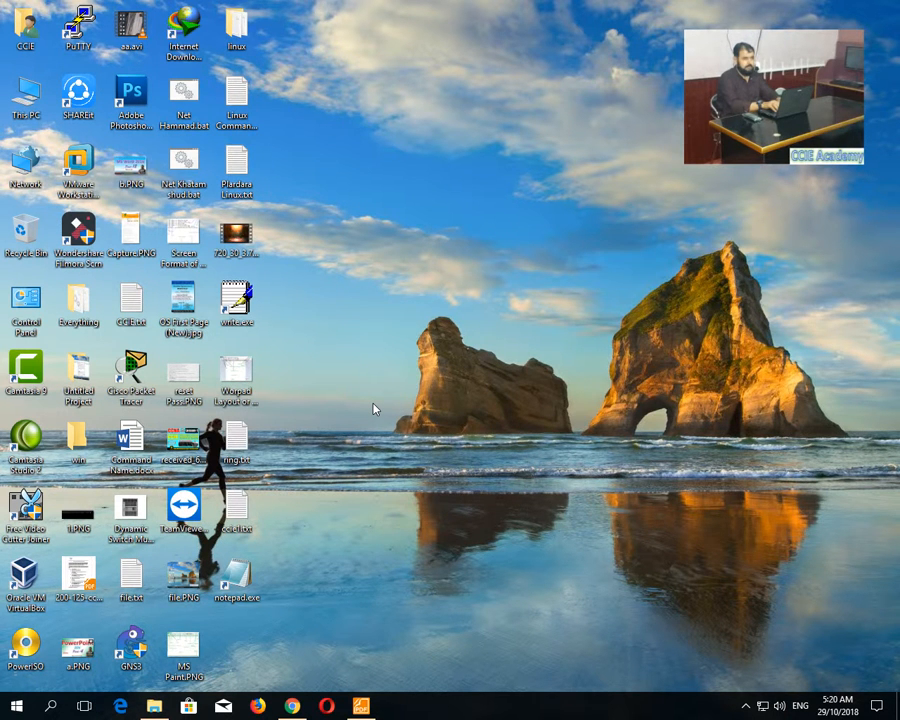
pyautogui.rightClick(337, 376)
pyautogui.click(356, 412)
# Launch WordPad by running the write command.
pyautogui.press('super+r')
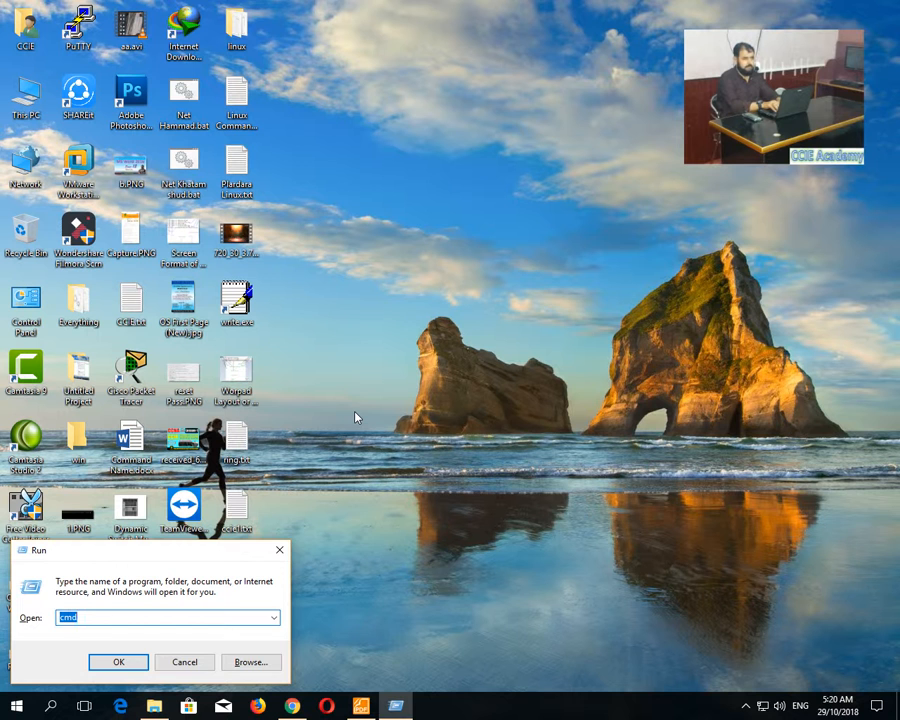
pyautogui.write('write')
pyautogui.press('Return')
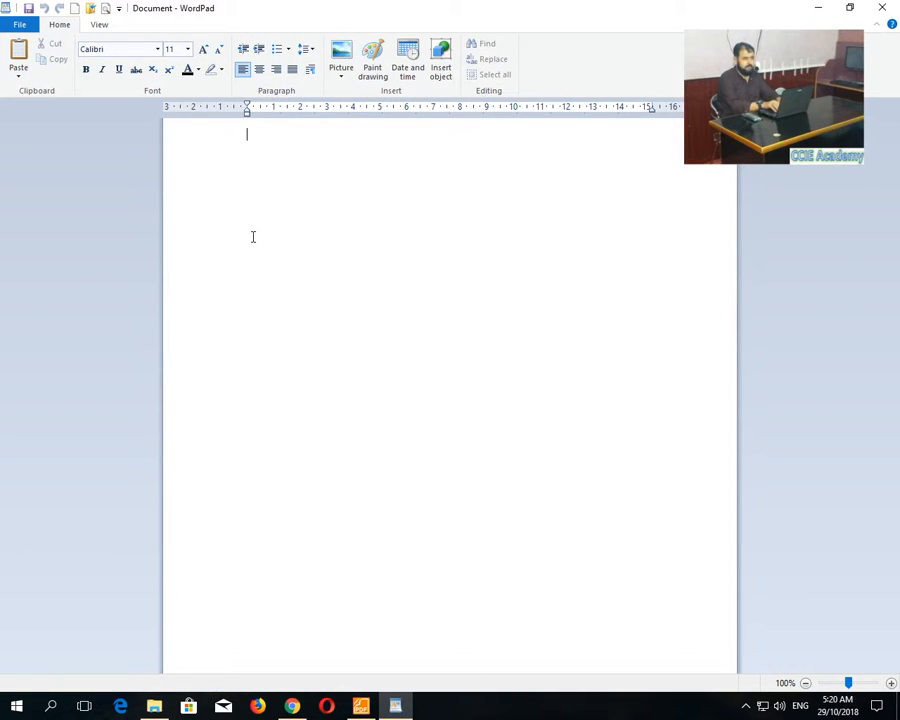
# Launch Microsoft Word, start a blank document and generate sample paragraphs with =rand().
pyautogui.press('super+r')
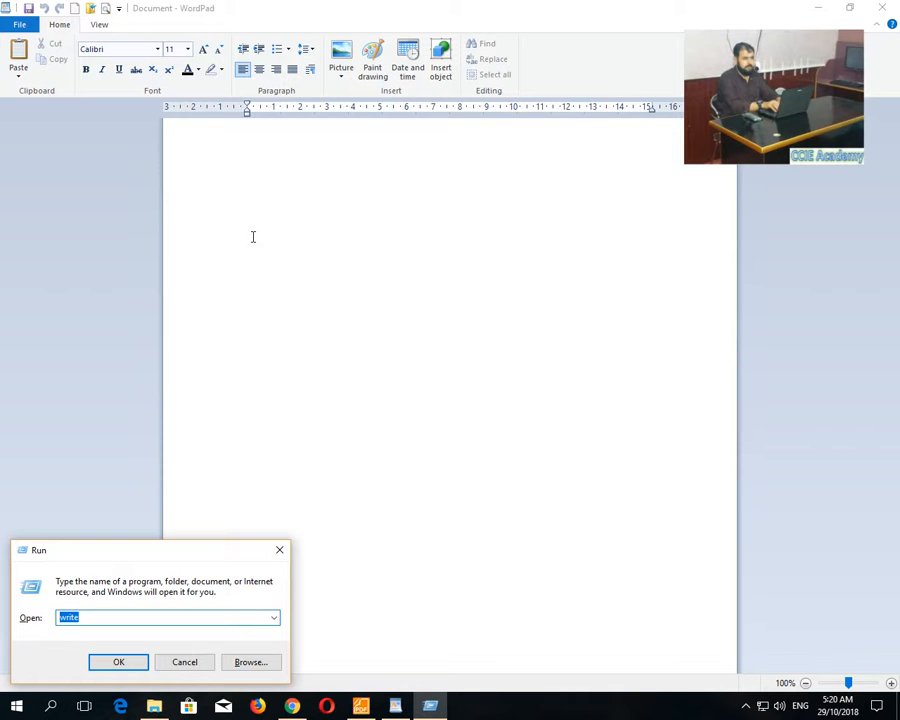
pyautogui.press('BackSpace')
pyautogui.write('mstsc')
pyautogui.press('Return')
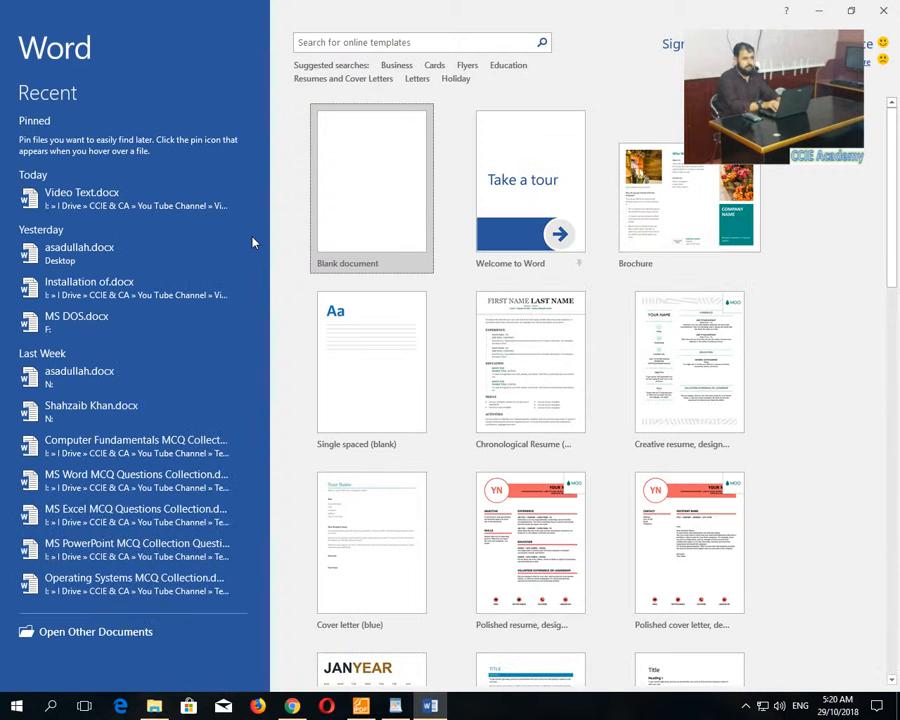
pyautogui.press('Escape')
pyautogui.write('=rand()')
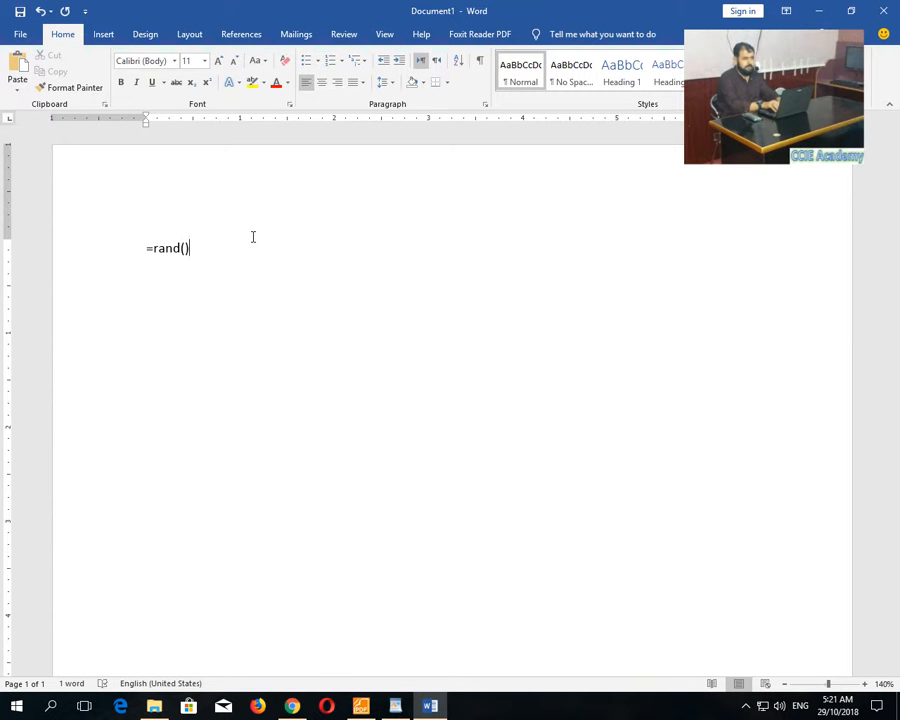
pyautogui.press('Return')
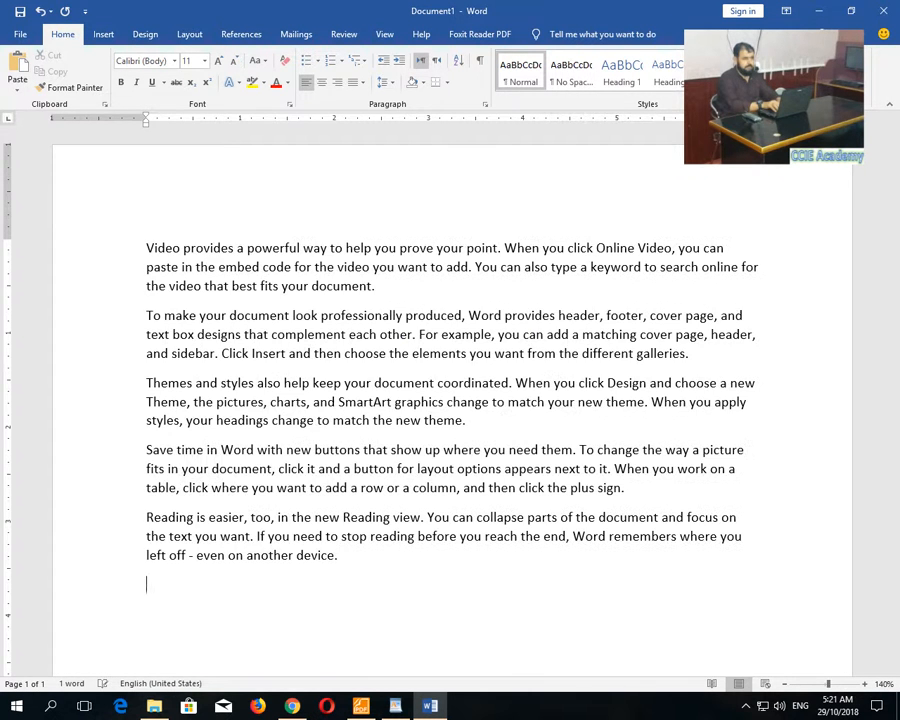
# Copy all the sample paragraphs from Word and paste them into the empty WordPad document.
pyautogui.tripleClick(40, 218)
pyautogui.press('super+c')
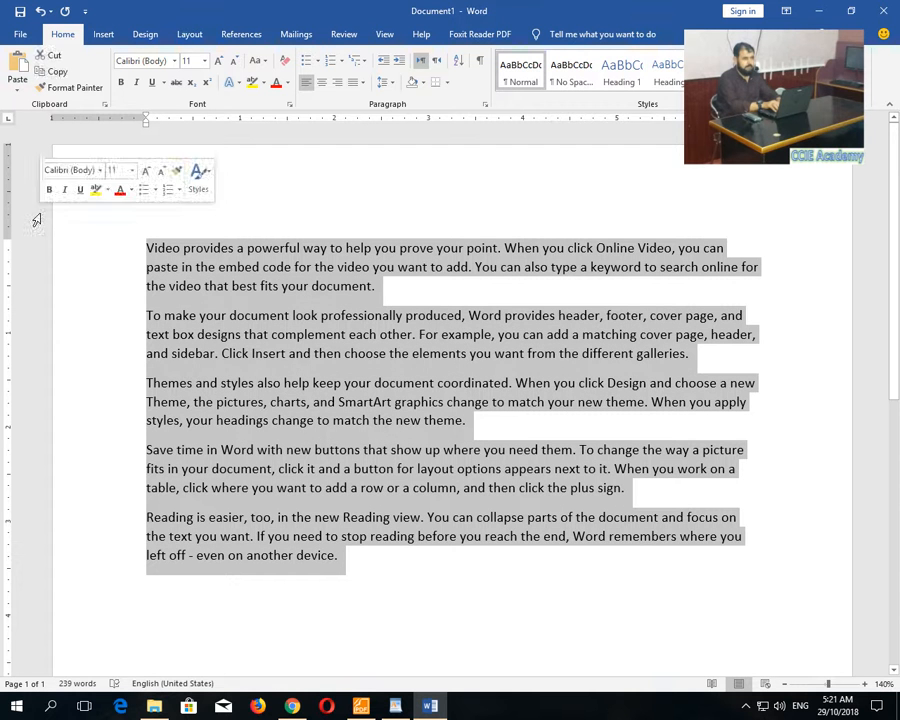
pyautogui.click(395, 706)
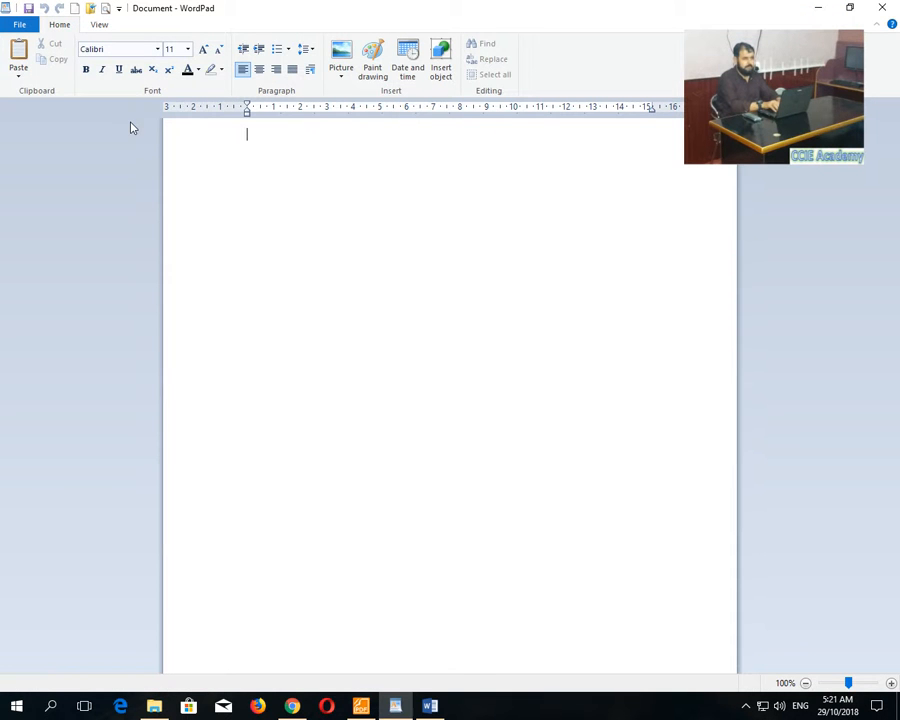
pyautogui.click(22, 60)
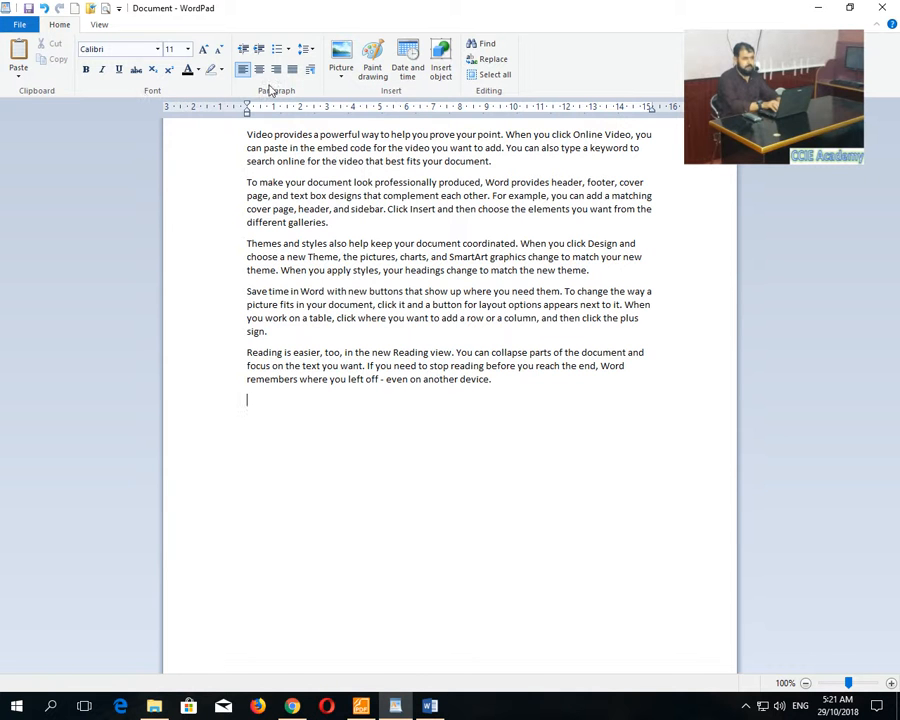
# Copy all five paragraphs in WordPad and start a new blank document, discarding the current one.
pyautogui.moveTo(511, 383); pyautogui.dragTo(245, 128)
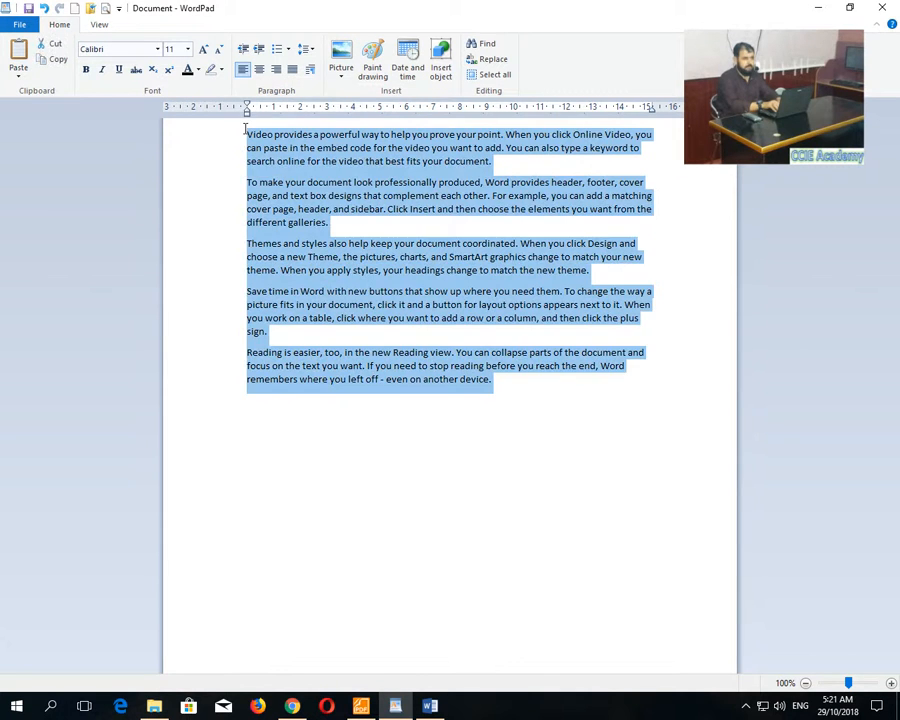
pyautogui.click(290, 210)
pyautogui.moveTo(494, 380); pyautogui.dragTo(246, 131)
pyautogui.click(490, 378)
pyautogui.moveTo(490, 378); pyautogui.dragTo(169, 134)
pyautogui.hotkey('ctrl', 'c')
pyautogui.click(74, 10)
pyautogui.click(467, 352)
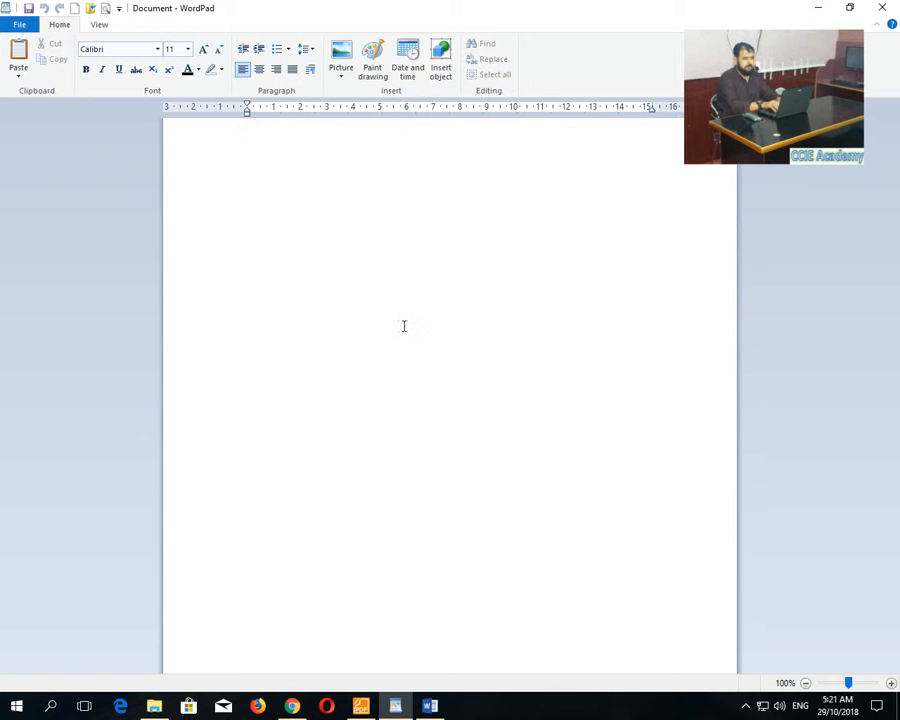
# Paste the copied paragraphs as a Picture (Metafile) using Paste Special.
pyautogui.click(18, 76)
pyautogui.click(31, 107)
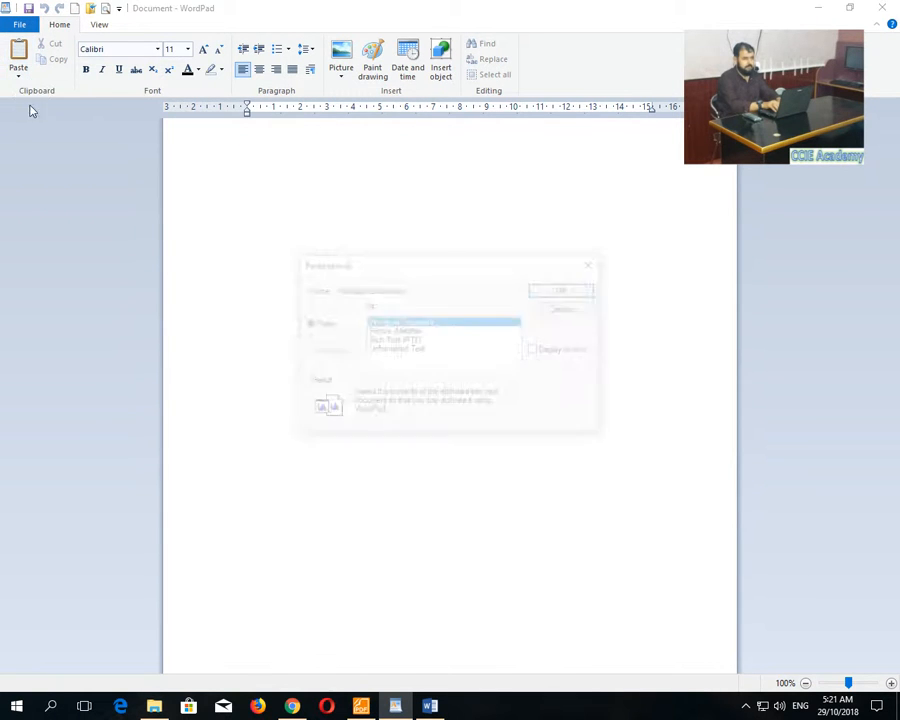
pyautogui.click(396, 332)
pyautogui.click(540, 291)
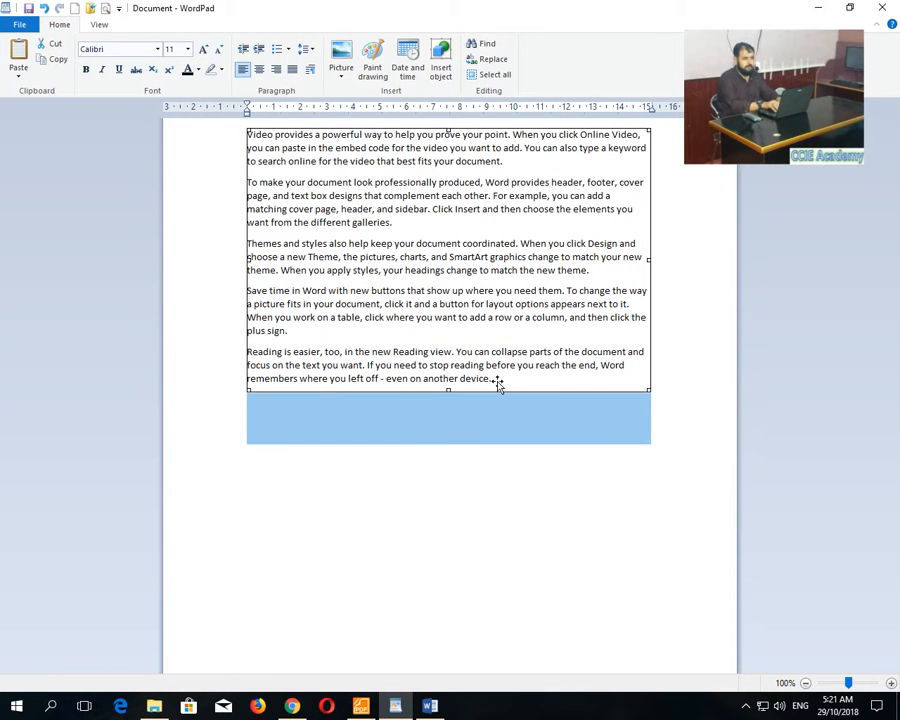
# Delete the pasted picture and paste the copied paragraphs as normal text.
pyautogui.click(470, 476)
pyautogui.click(413, 292)
pyautogui.press('Delete')
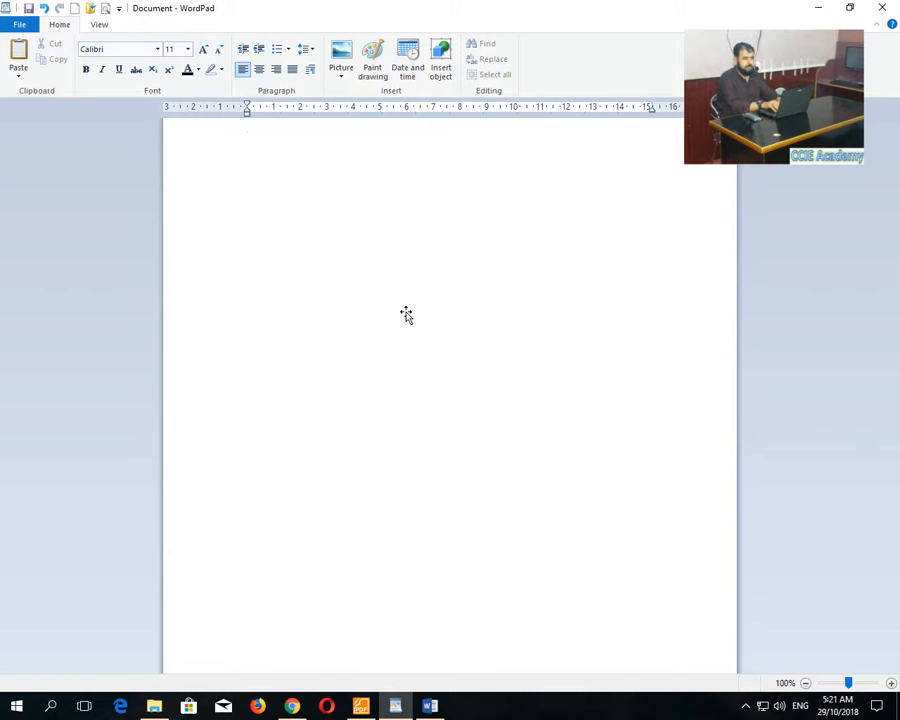
pyautogui.hotkey('ctrl', 'v')
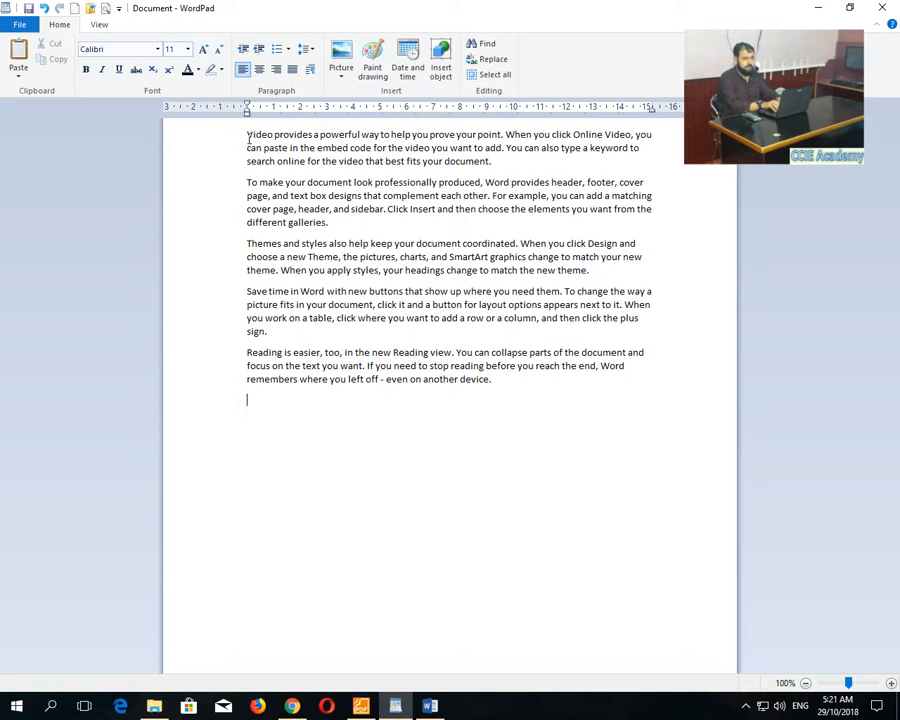
# Try centre and right alignment on the fourth paragraph, finishing with left alignment.
pyautogui.doubleClick(266, 330)
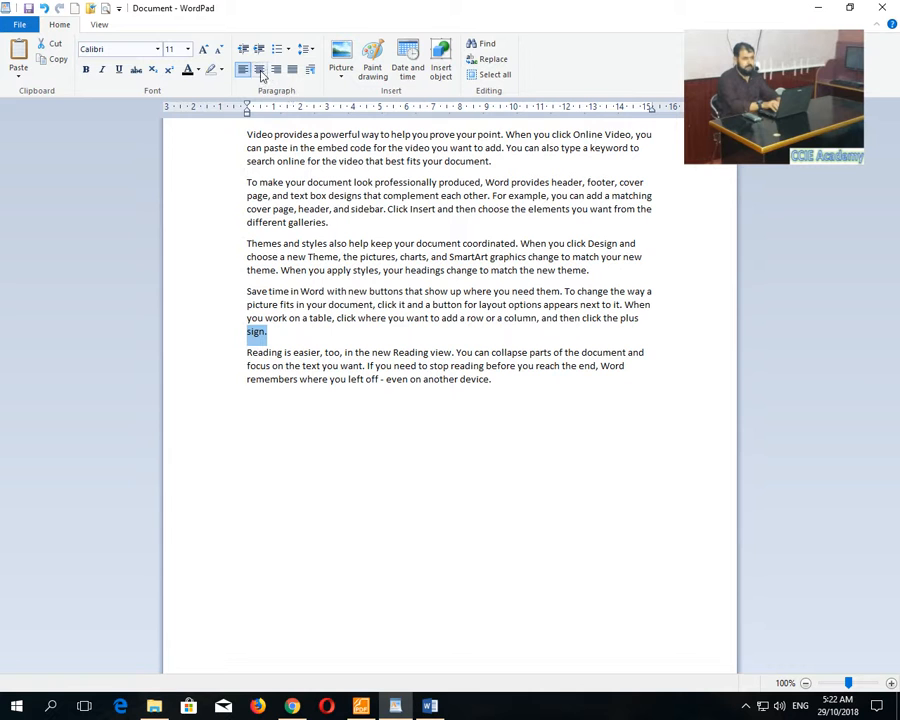
pyautogui.click(260, 72)
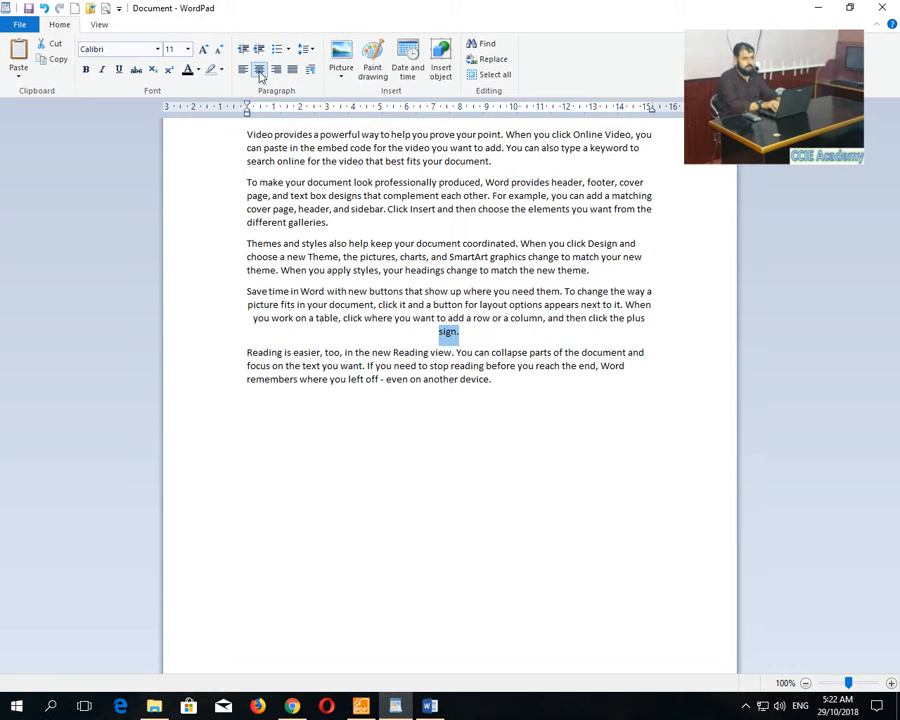
pyautogui.click(277, 72)
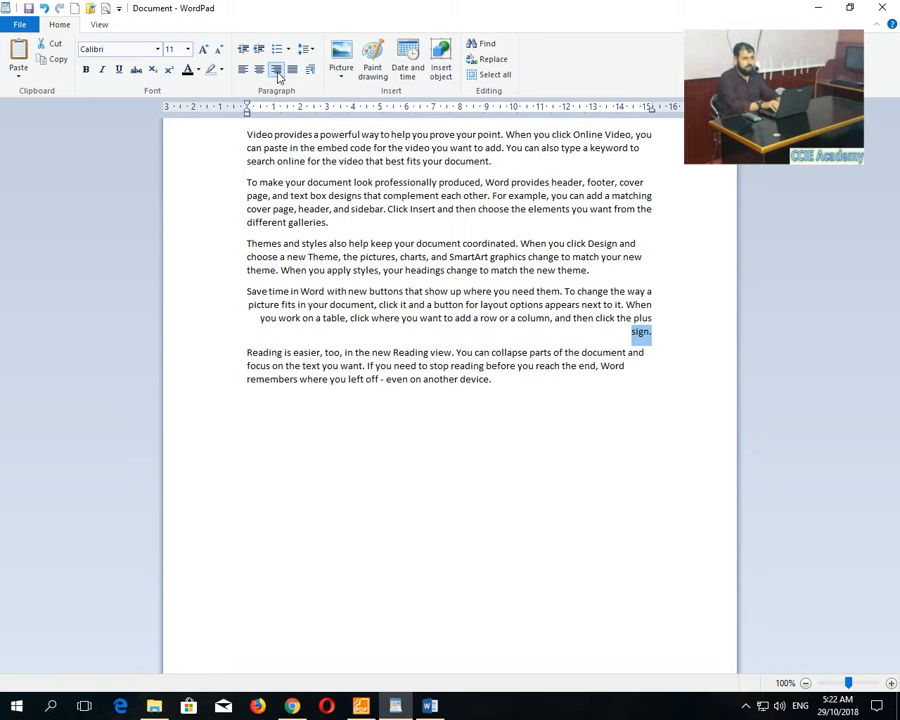
pyautogui.click(243, 75)
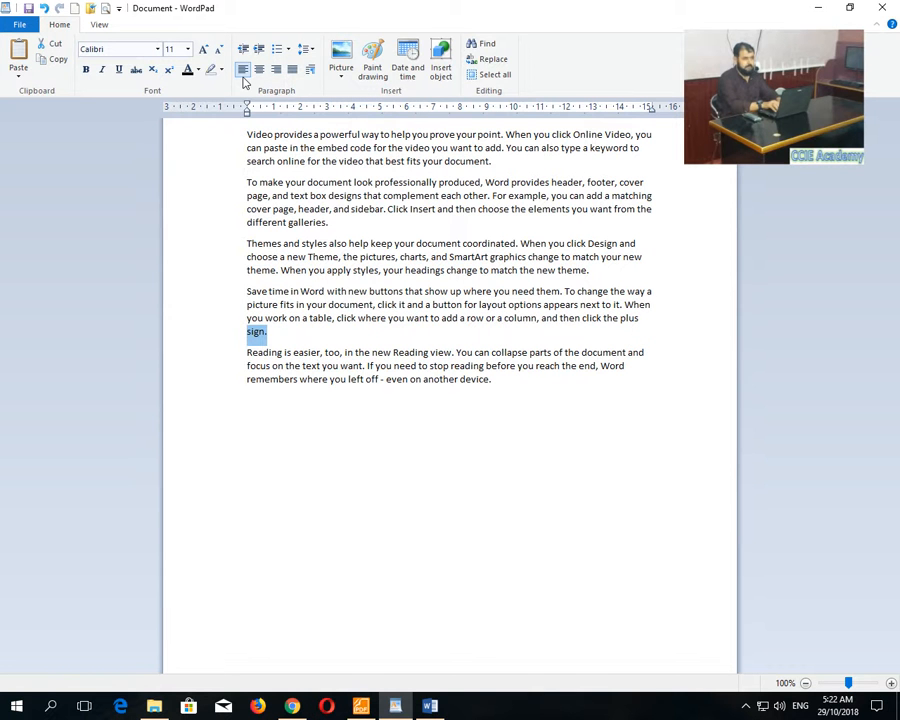
# Justify all five paragraphs and place the cursor on the empty line below them.
pyautogui.moveTo(518, 410); pyautogui.dragTo(229, 127)
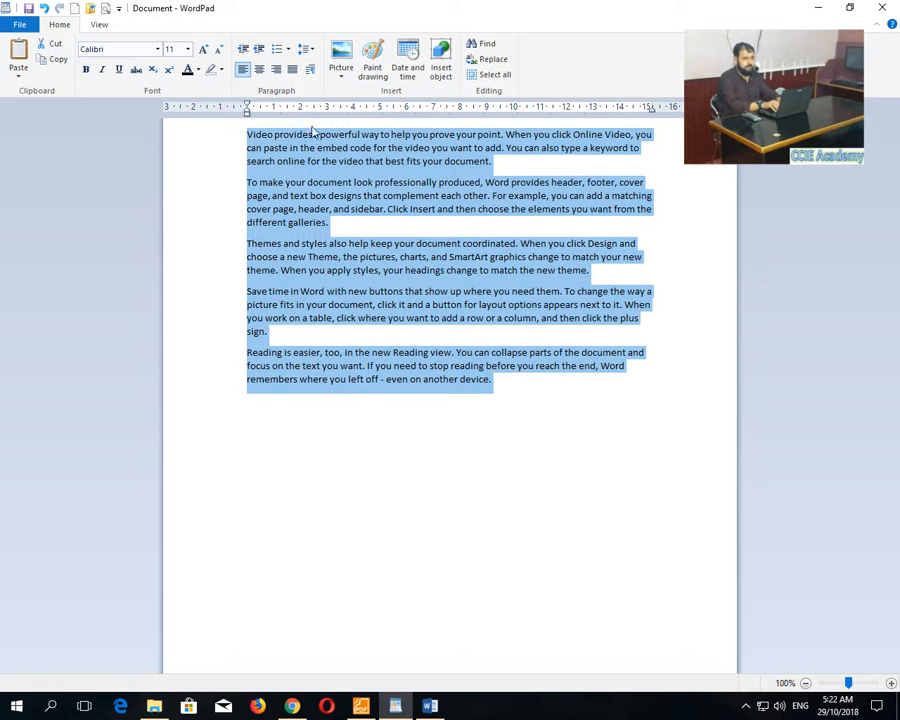
pyautogui.click(292, 74)
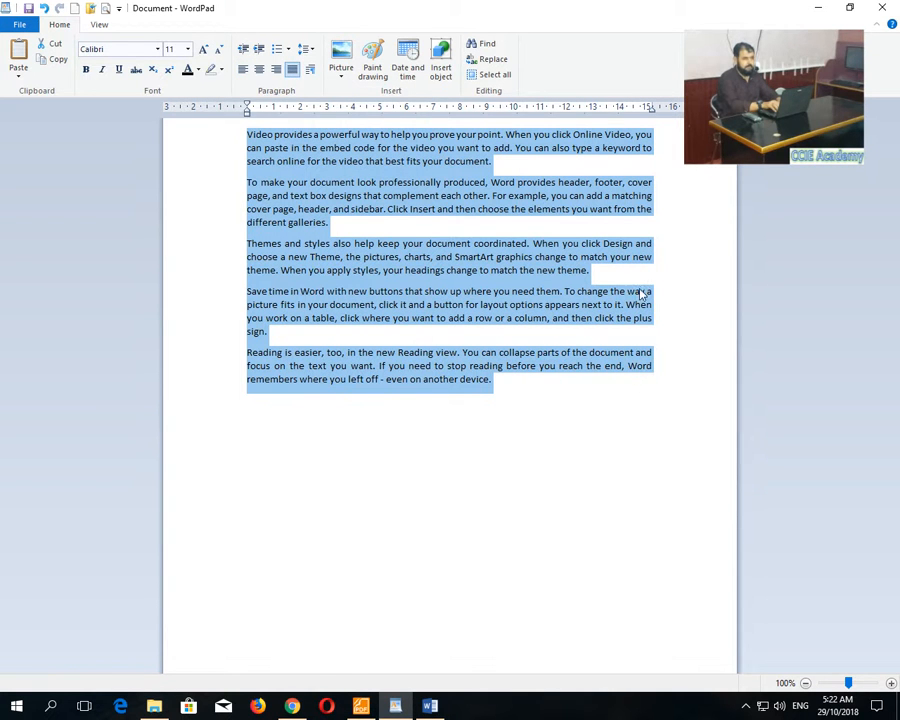
pyautogui.click(490, 166)
pyautogui.click(483, 437)
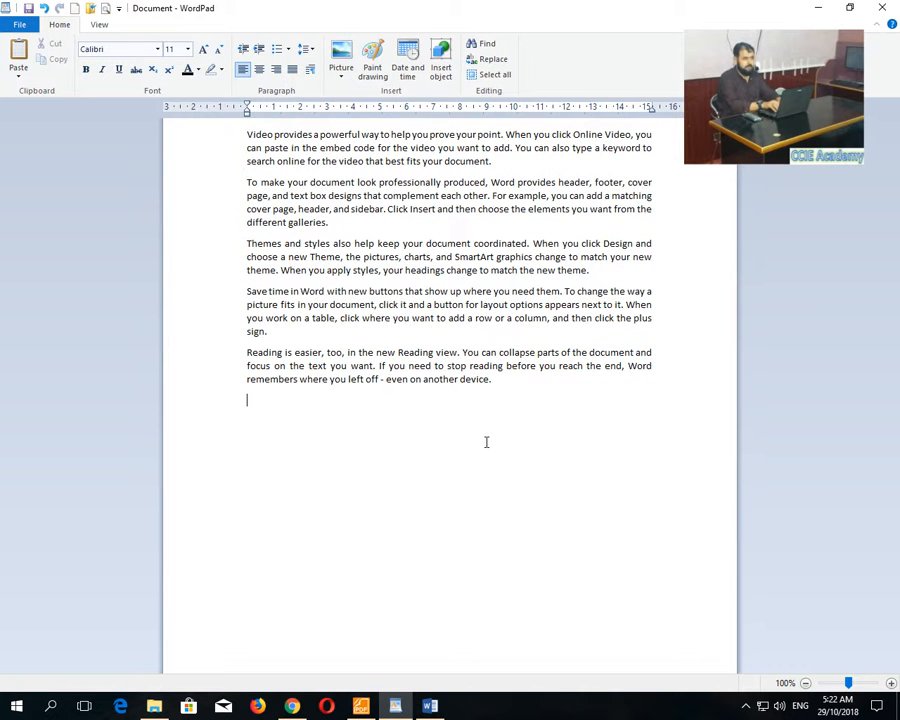
# Add the line "Computer Career Internatioal Education Academy" below the paragraphs and make it bold at size 12.
pyautogui.write('Computer Career Internatioal Education Academy')
pyautogui.moveTo(473, 413); pyautogui.dragTo(245, 402)
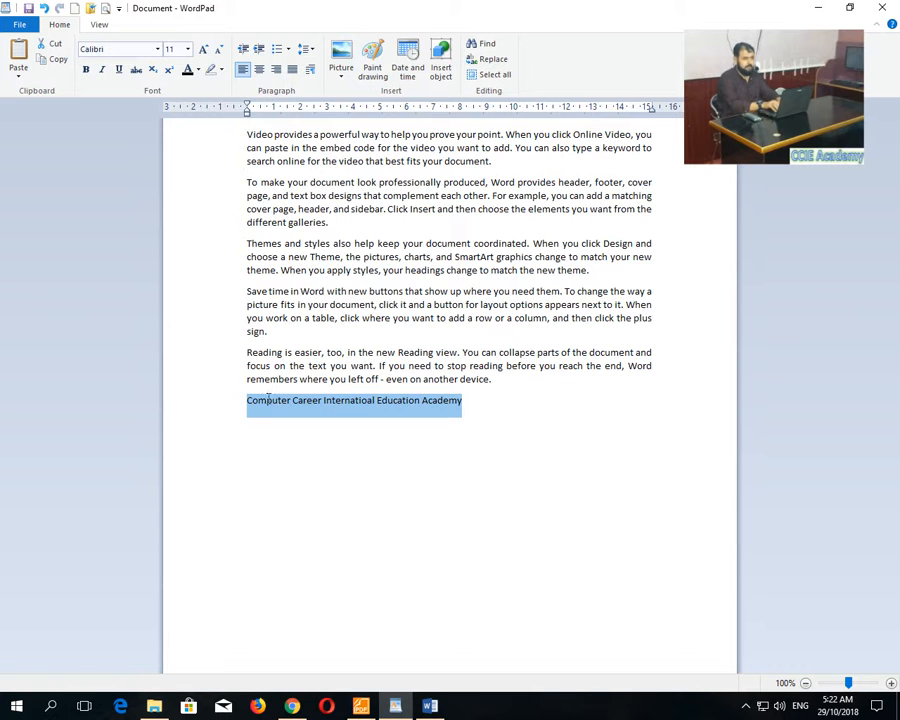
pyautogui.click(203, 49)
pyautogui.click(86, 70)
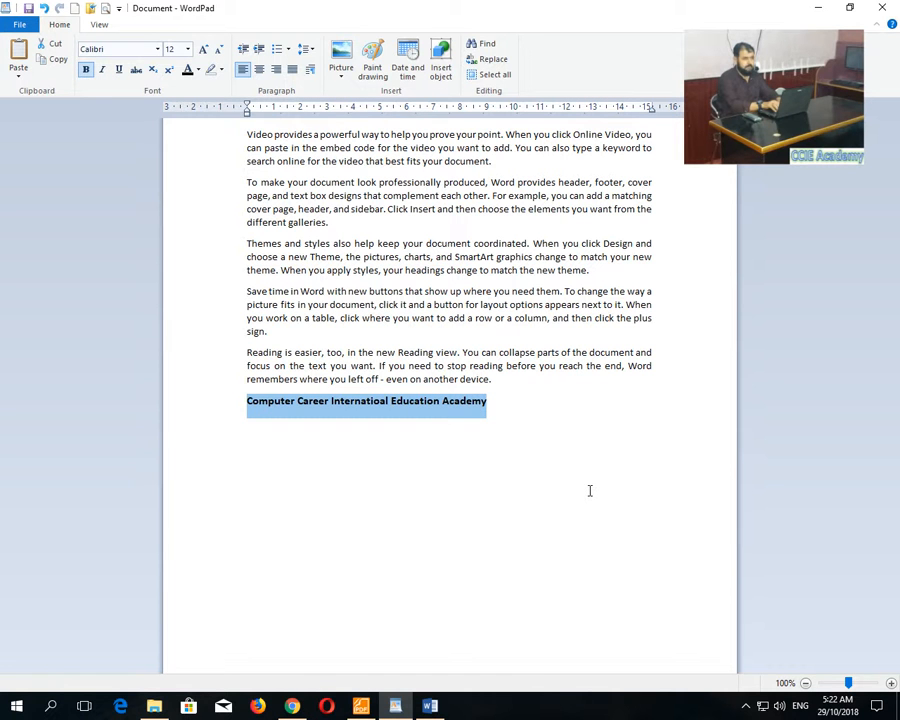
# Try centre and right alignment on the bold academy line, finishing with left alignment.
pyautogui.hotkey('ctrl', 'e')
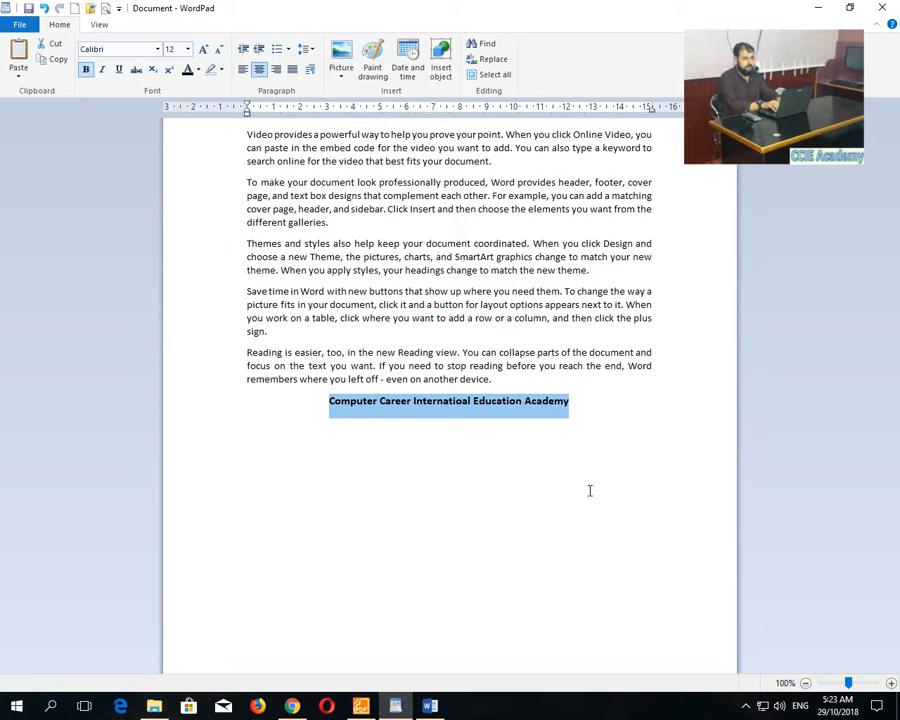
pyautogui.hotkey('ctrl', 'r')
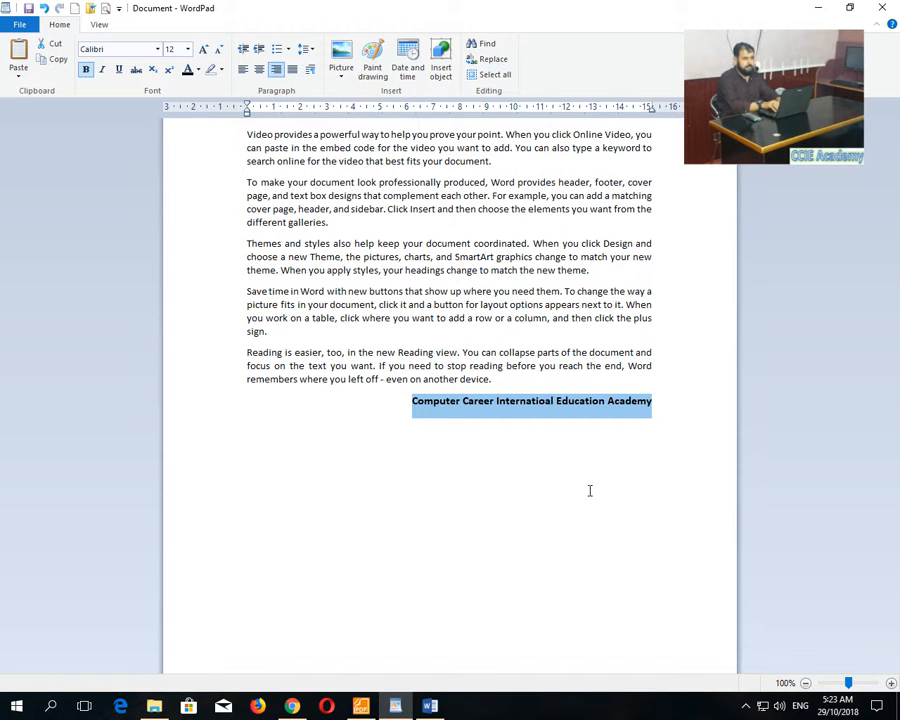
pyautogui.hotkey('ctrl', 'l')
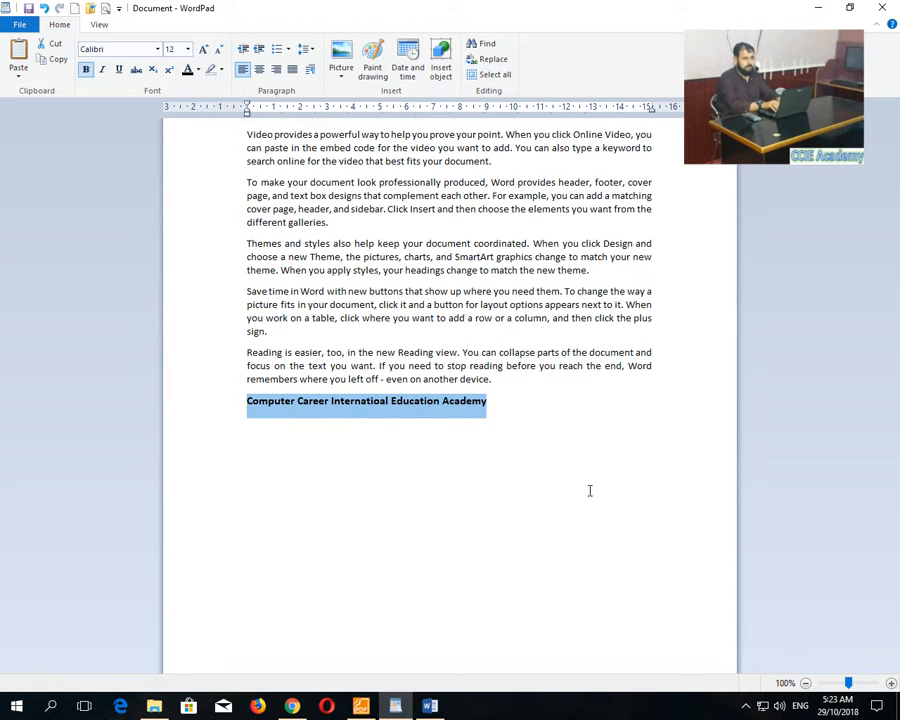
# Undo the academy line with its formatting and the justification of the paragraphs.
pyautogui.moveTo(522, 390); pyautogui.dragTo(255, 301)
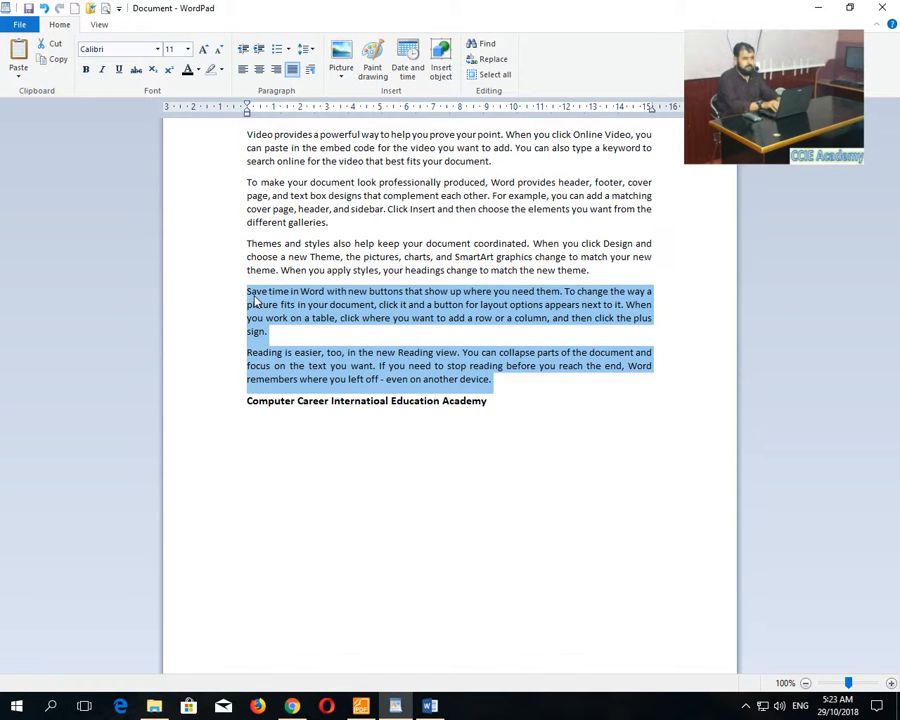
pyautogui.click(322, 318)
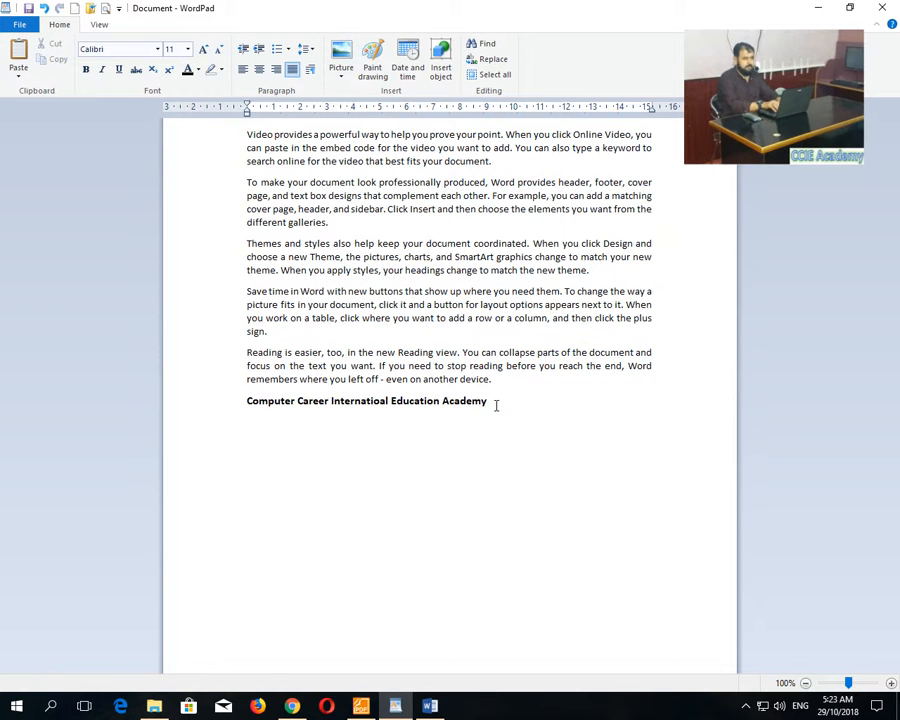
pyautogui.hotkey('ctrl', 'z')
pyautogui.hotkey('ctrl', 'z')
pyautogui.hotkey('ctrl', 'z')
pyautogui.hotkey('ctrl', 'z')
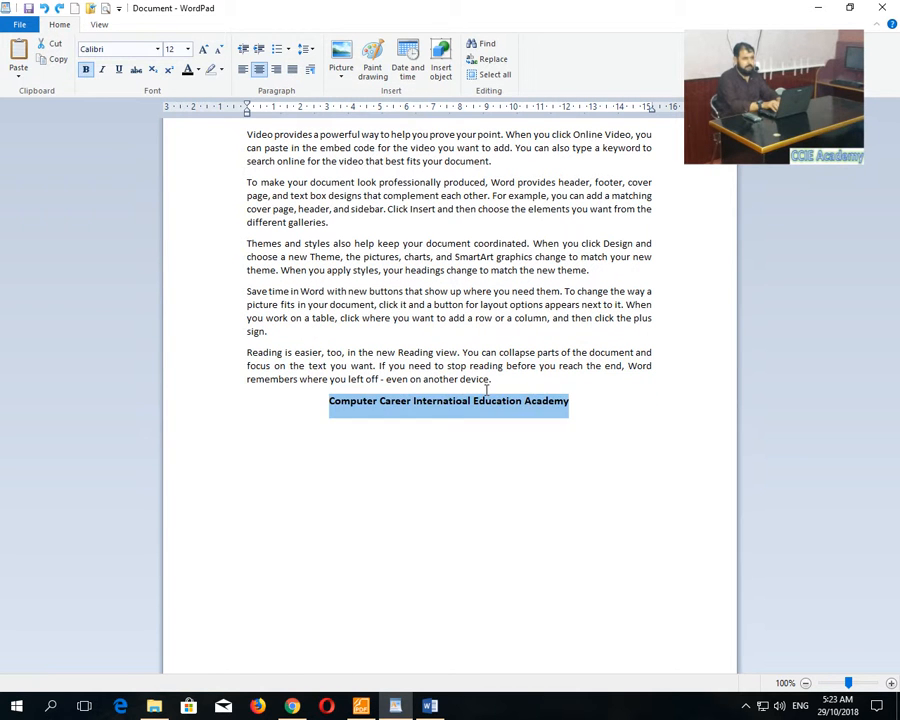
pyautogui.hotkey('ctrl', 'z')
pyautogui.hotkey('ctrl', 'z')
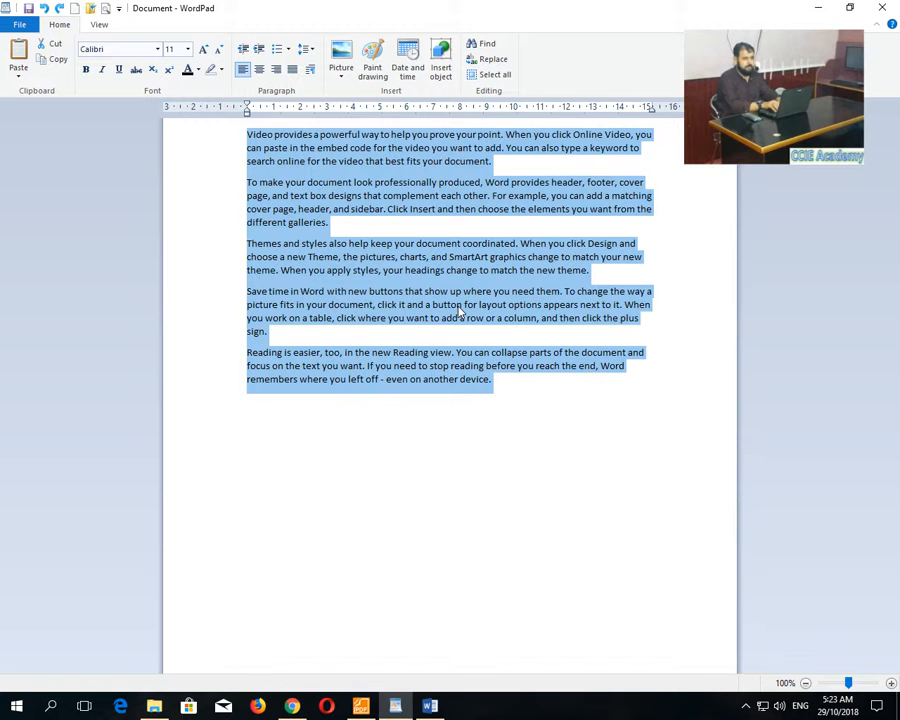
# Apply justified alignment to all five selected paragraphs and deselect them.
pyautogui.hotkey('ctrl', 'j')
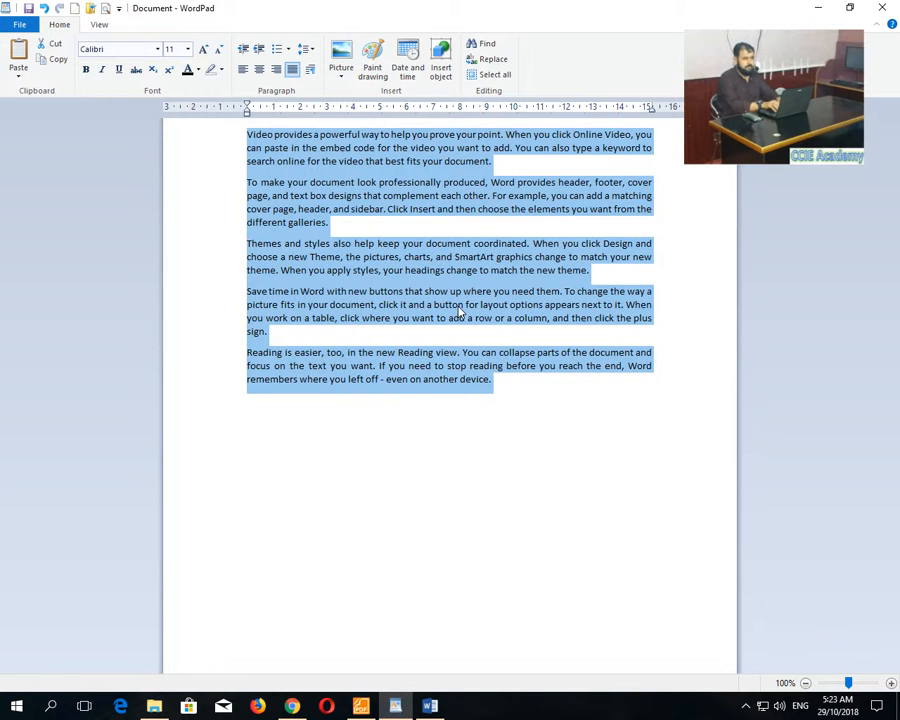
pyautogui.click(460, 313)
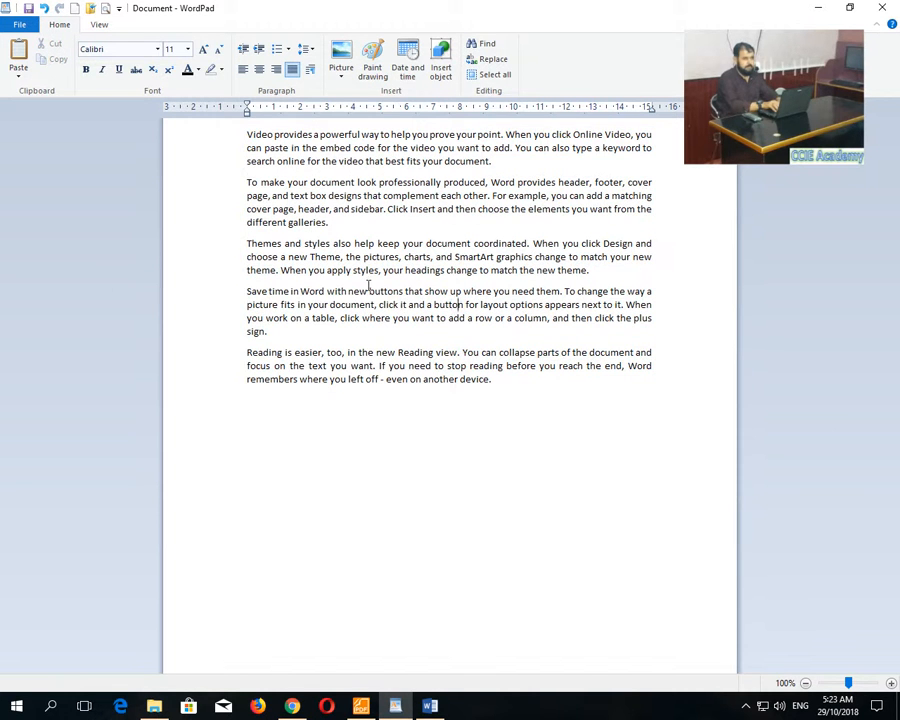
# Increase the indent of the first paragraph by one level.
pyautogui.click(313, 209)
pyautogui.click(249, 139)
pyautogui.click(258, 51)
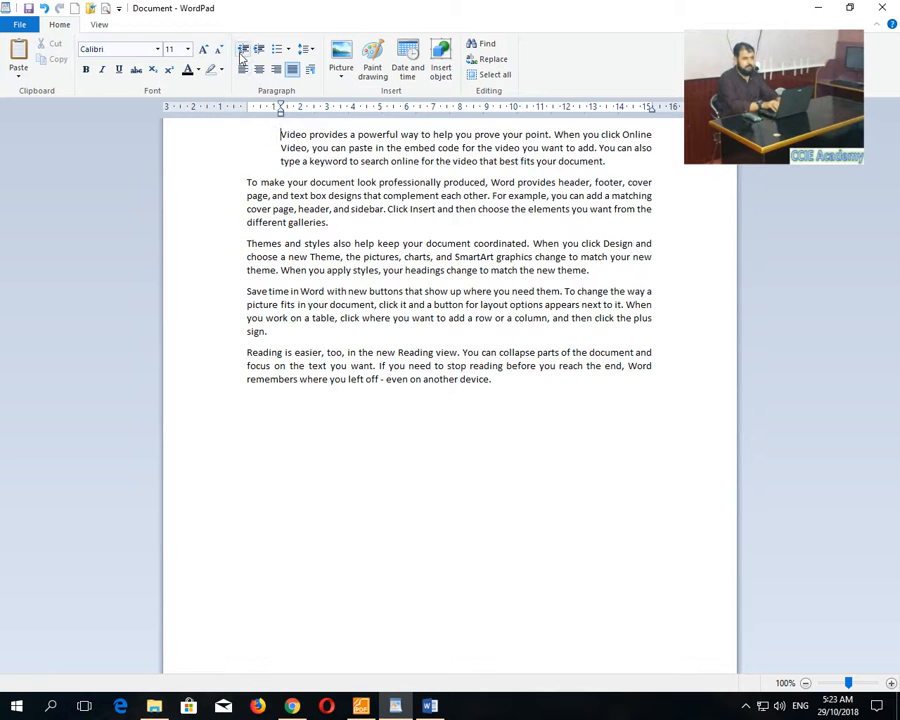
# Decrease the indent of the first paragraph by one level.
pyautogui.click(241, 54)
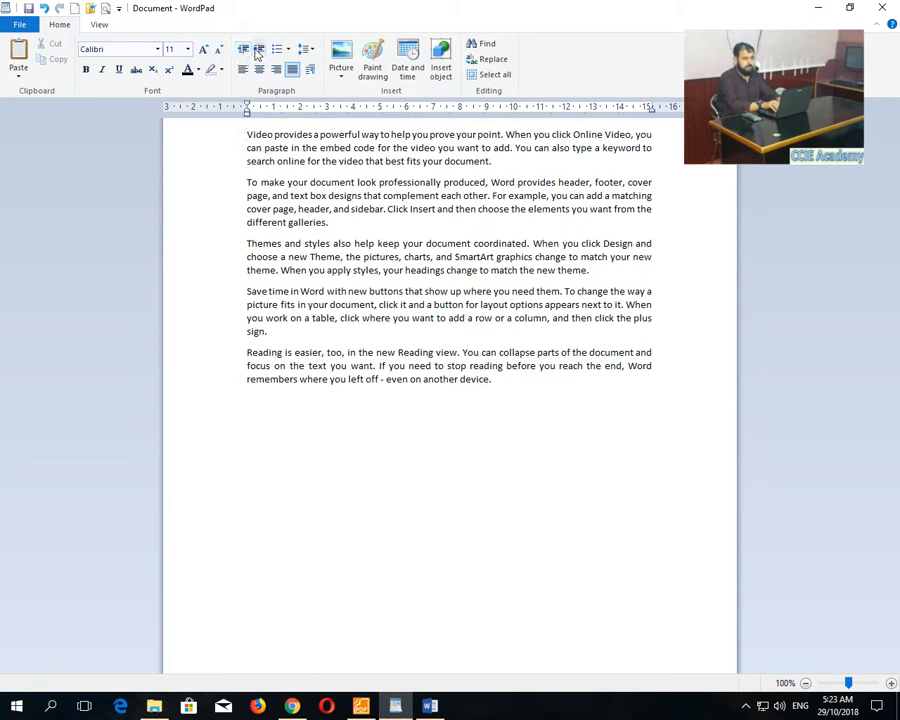
# Add the line "DIT" below the last paragraph and start a bulleted list under it.
pyautogui.click(462, 447)
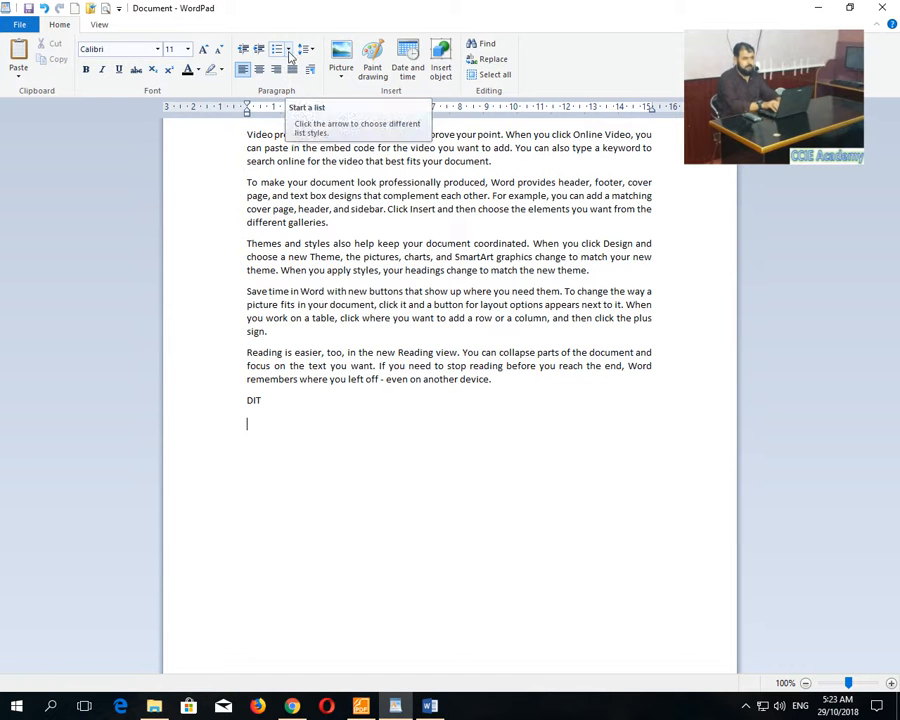
pyautogui.click(289, 52)
pyautogui.click(343, 96)
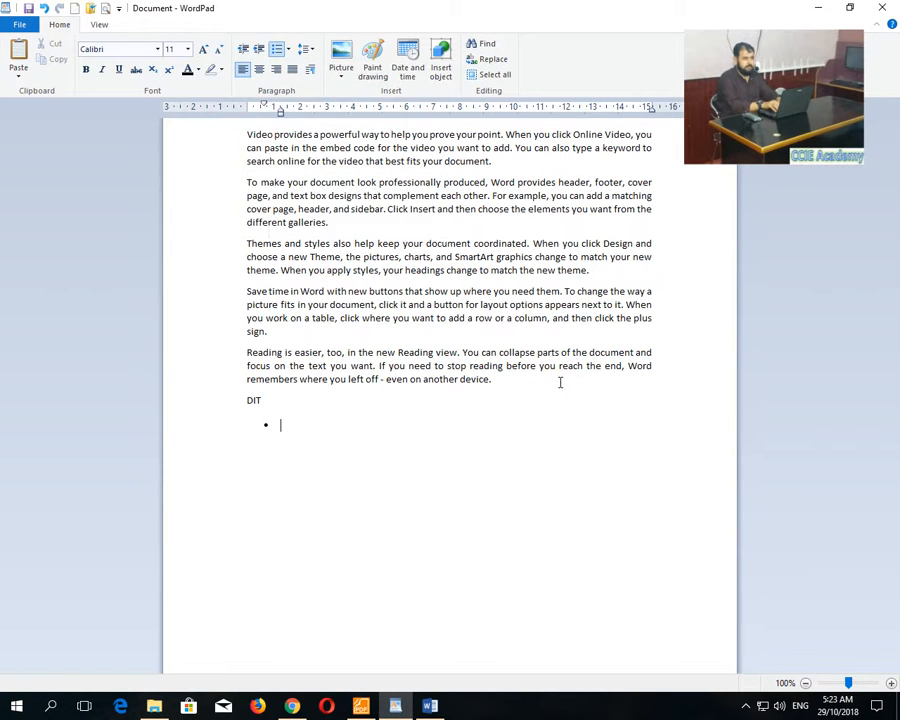
# Enter "MS Windows", "MS Word" and "Microsoft Excel" as three list items under DIT.
pyautogui.write('Windw')
pyautogui.press('BackSpace')
pyautogui.press('BackSpace')
pyautogui.press('BackSpace')
pyautogui.press('BackSpace')
pyautogui.press('BackSpace')
pyautogui.write('MS Windows')
pyautogui.press('Return')
pyautogui.write('MS Word')
pyautogui.press('Return')
pyautogui.write('M')
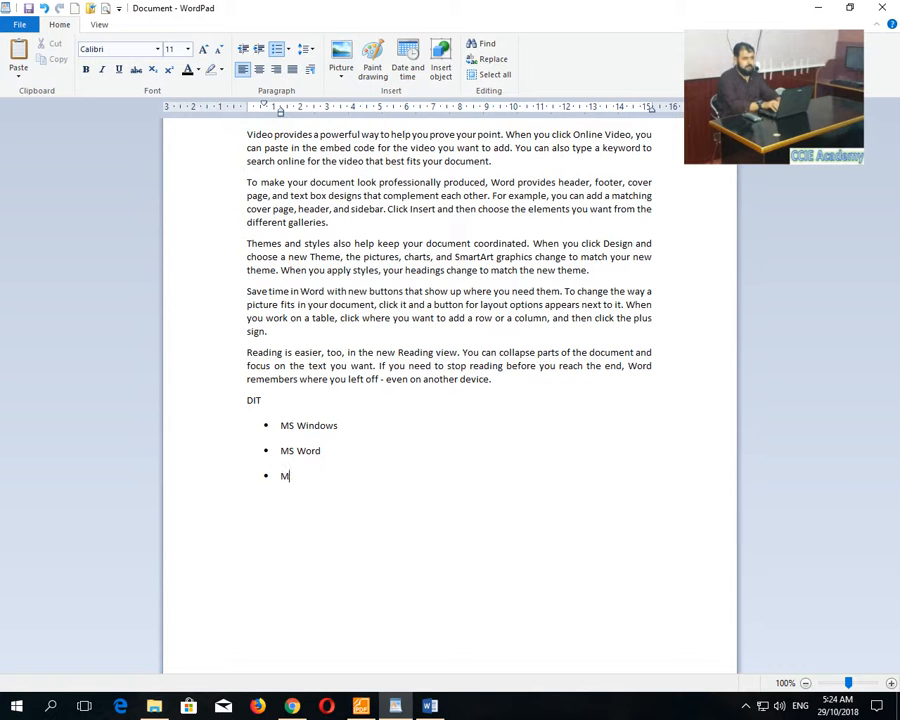
pyautogui.write('icrosoft Excel')
# Try numbers, lower-case letters, upper-case letters and lower-case Roman numerals on the three list items, finishing with upper-case Roman numerals.
pyautogui.moveTo(348, 477); pyautogui.dragTo(276, 424)
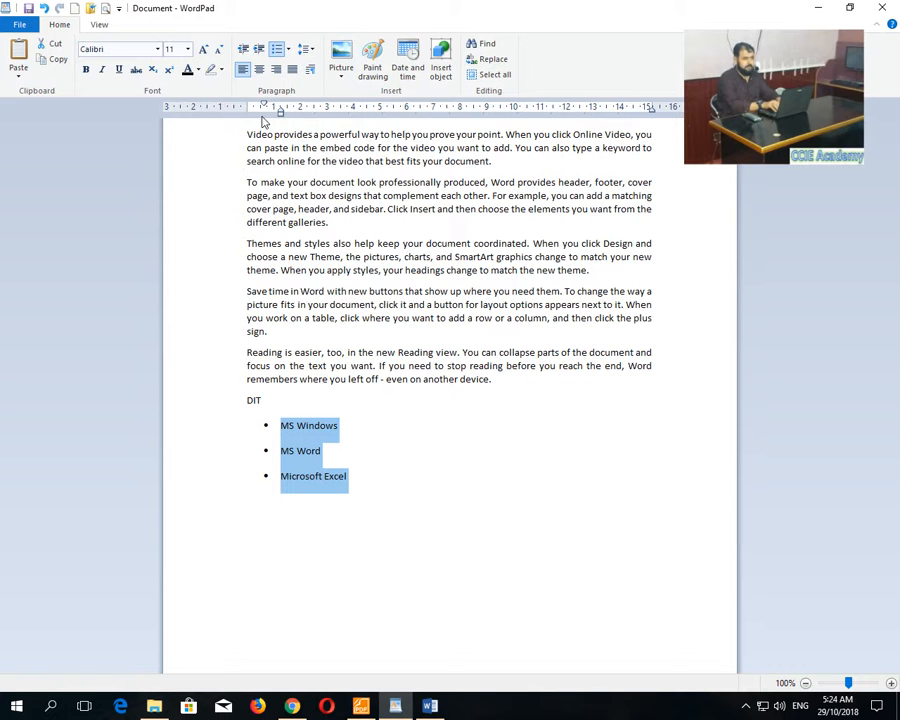
pyautogui.click(289, 49)
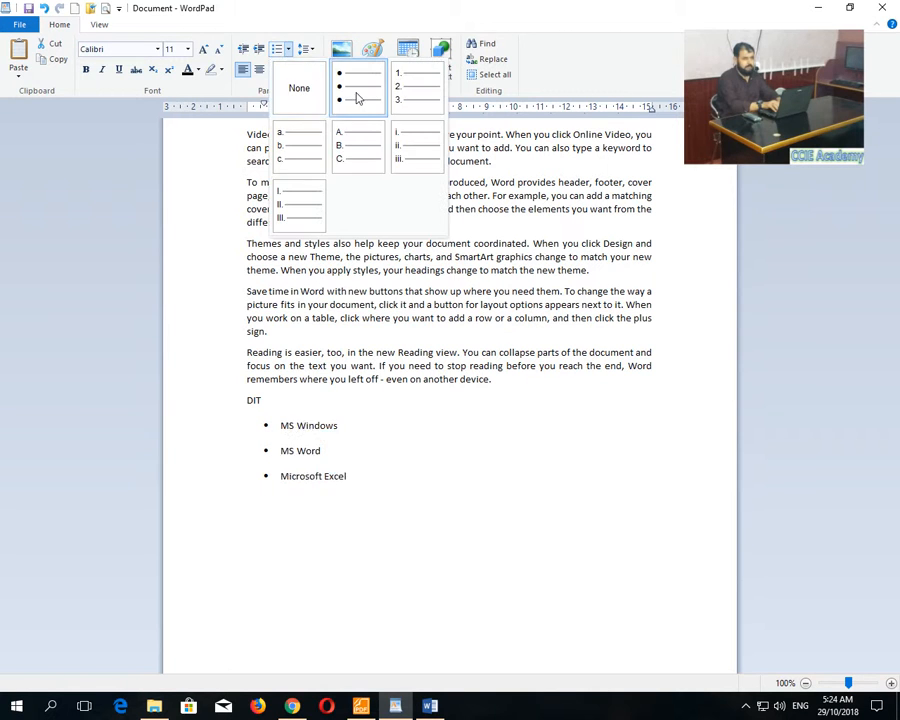
pyautogui.click(398, 101)
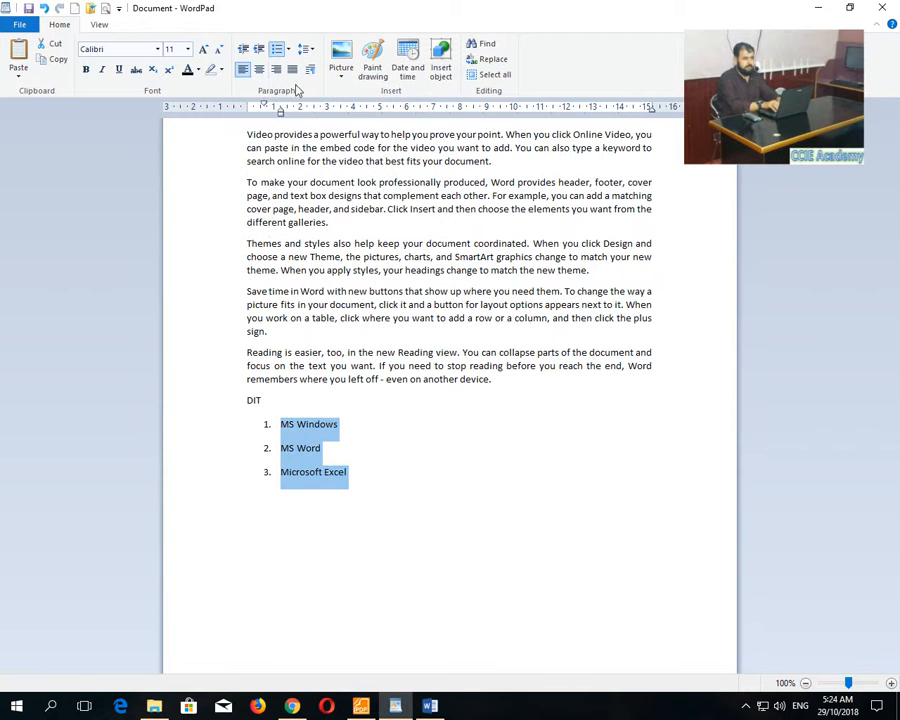
pyautogui.click(288, 50)
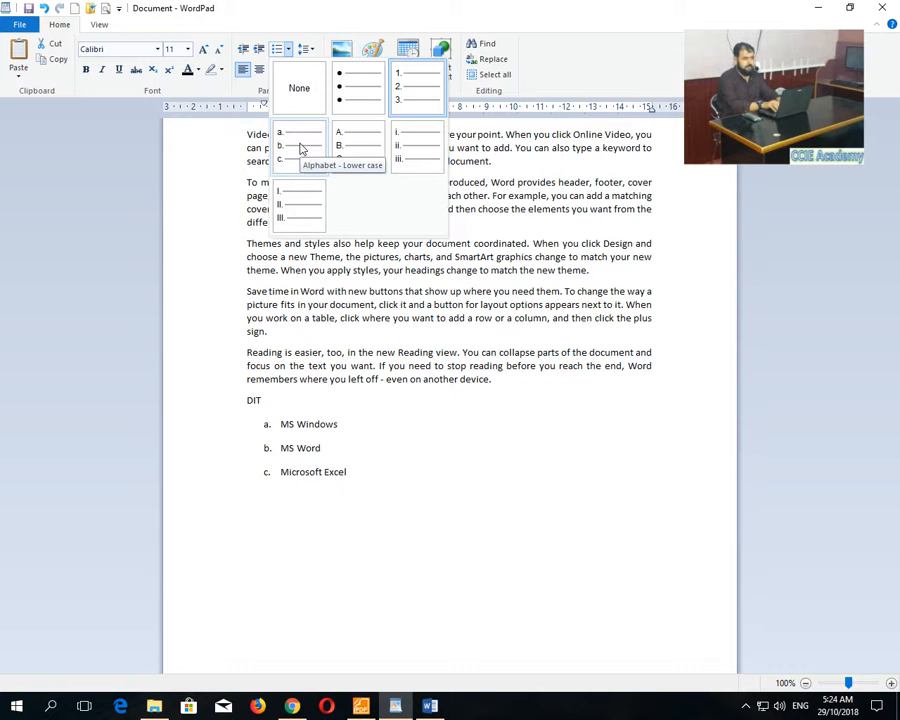
pyautogui.click(301, 147)
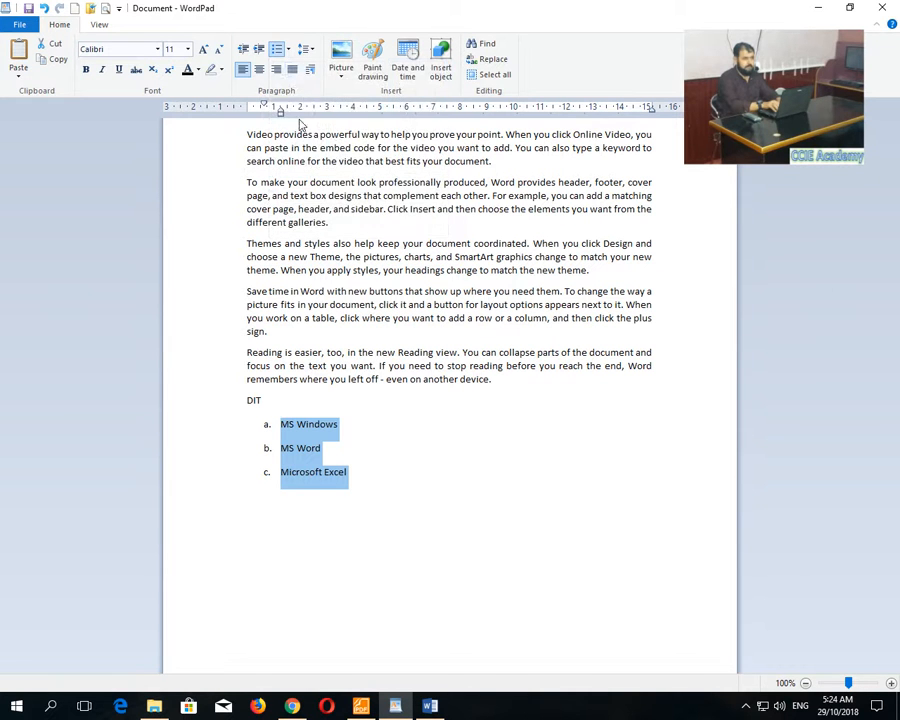
pyautogui.click(289, 50)
pyautogui.click(348, 140)
pyautogui.click(289, 50)
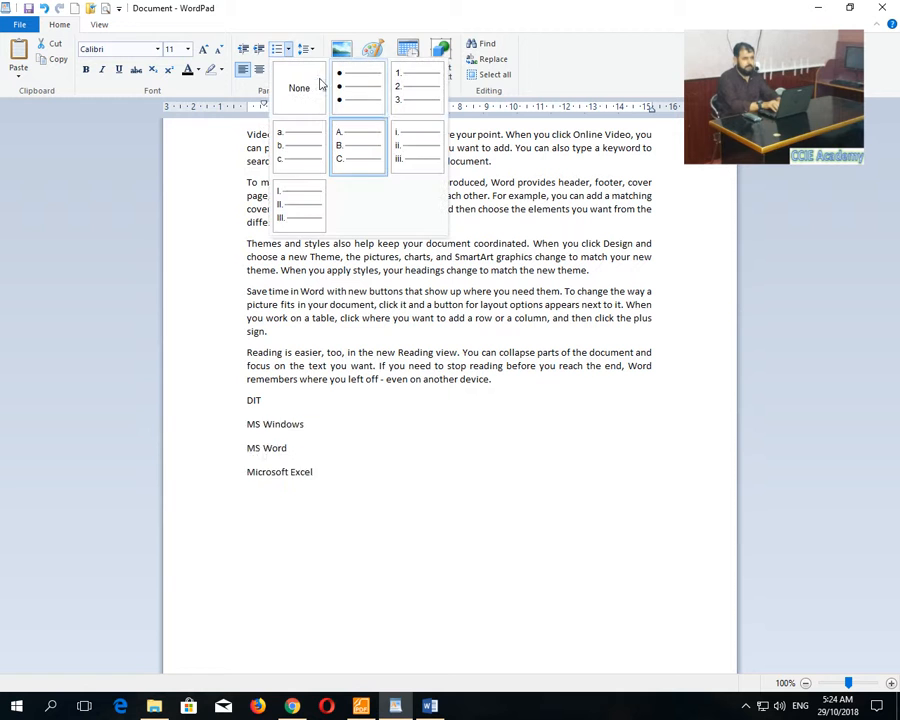
pyautogui.click(410, 147)
pyautogui.click(289, 50)
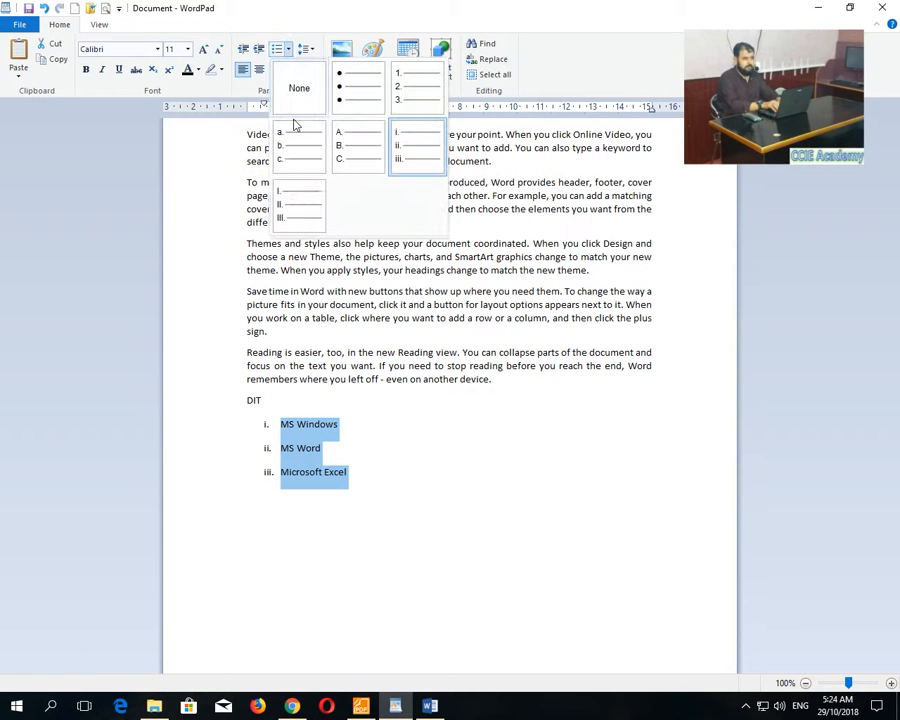
pyautogui.click(299, 208)
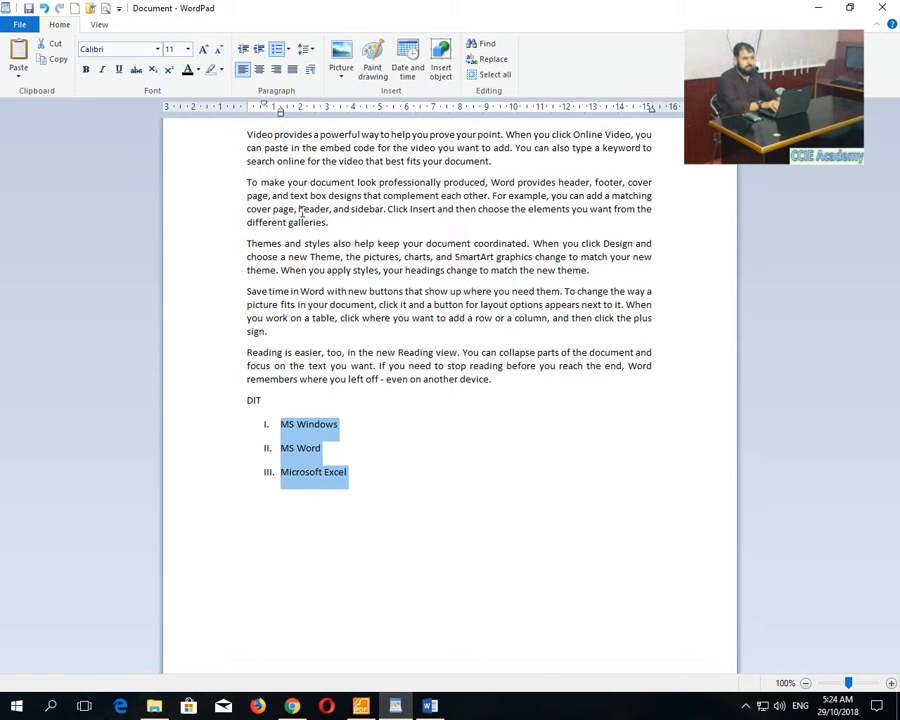
# Add "MS Power Point" as the fourth list item and end the list.
pyautogui.click(382, 470)
pyautogui.press('Return')
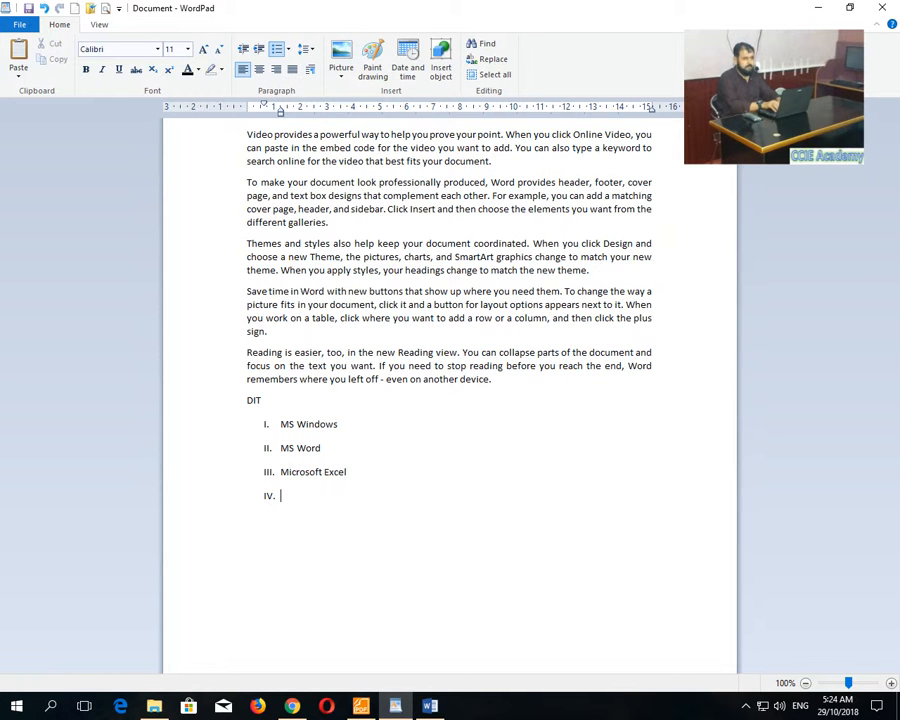
pyautogui.write('MS Power Point')
pyautogui.press('Return')
pyautogui.press('Return')
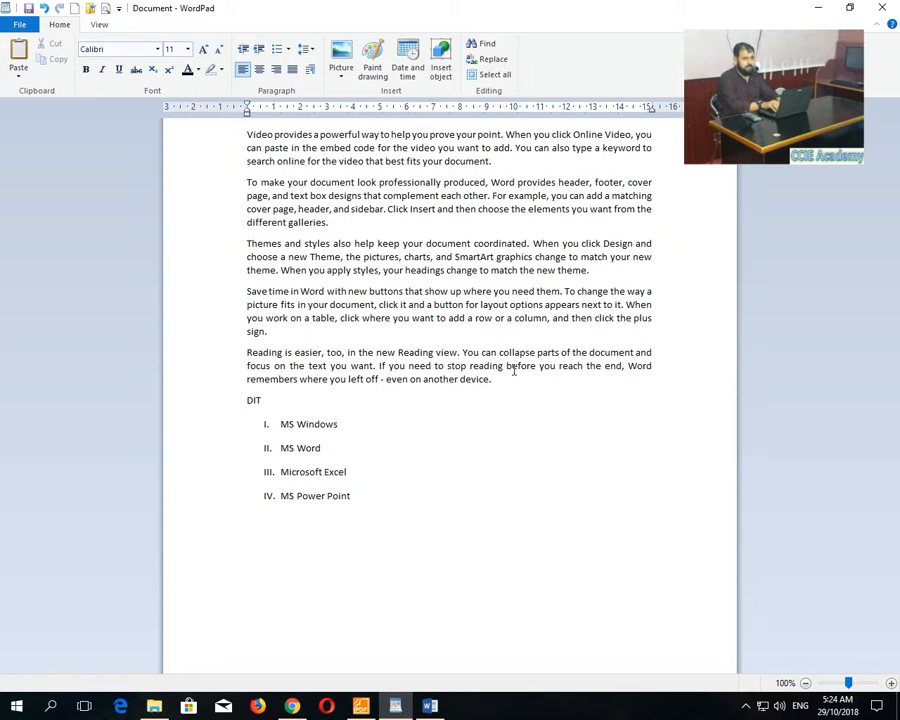
# Try line spacing of 1.0 and 1.5 on the four list items, finishing with 2, and deselect them.
pyautogui.moveTo(355, 486); pyautogui.dragTo(256, 428)
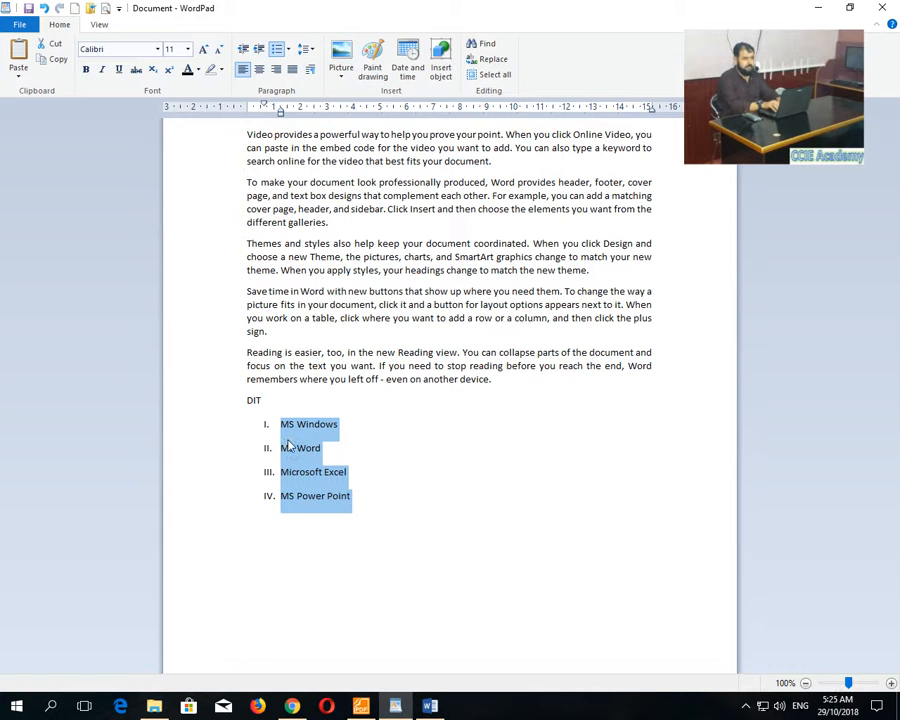
pyautogui.click(310, 50)
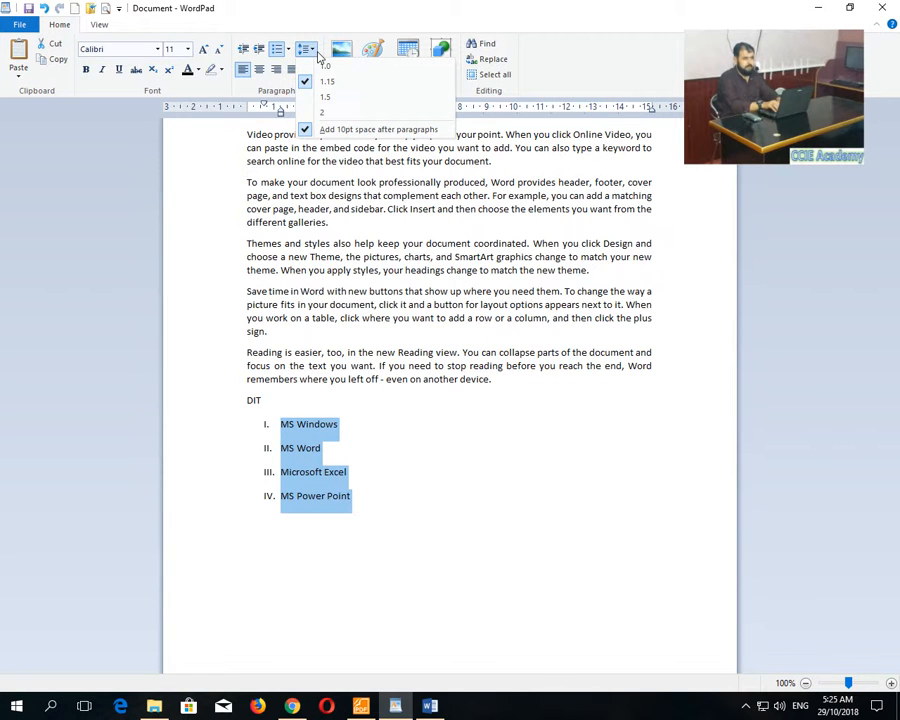
pyautogui.click(326, 66)
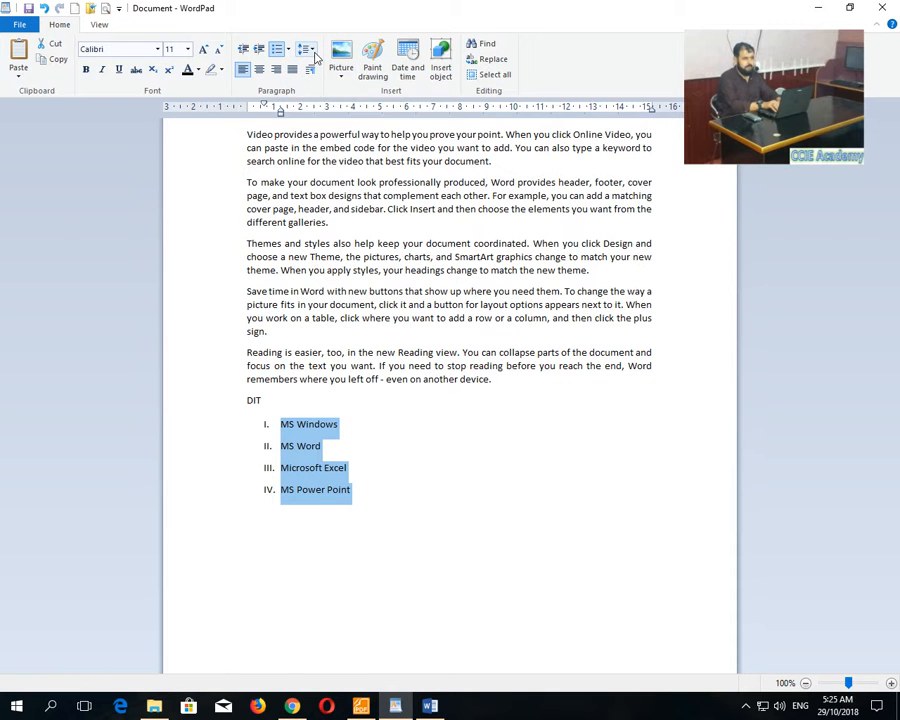
pyautogui.click(308, 50)
pyautogui.click(323, 99)
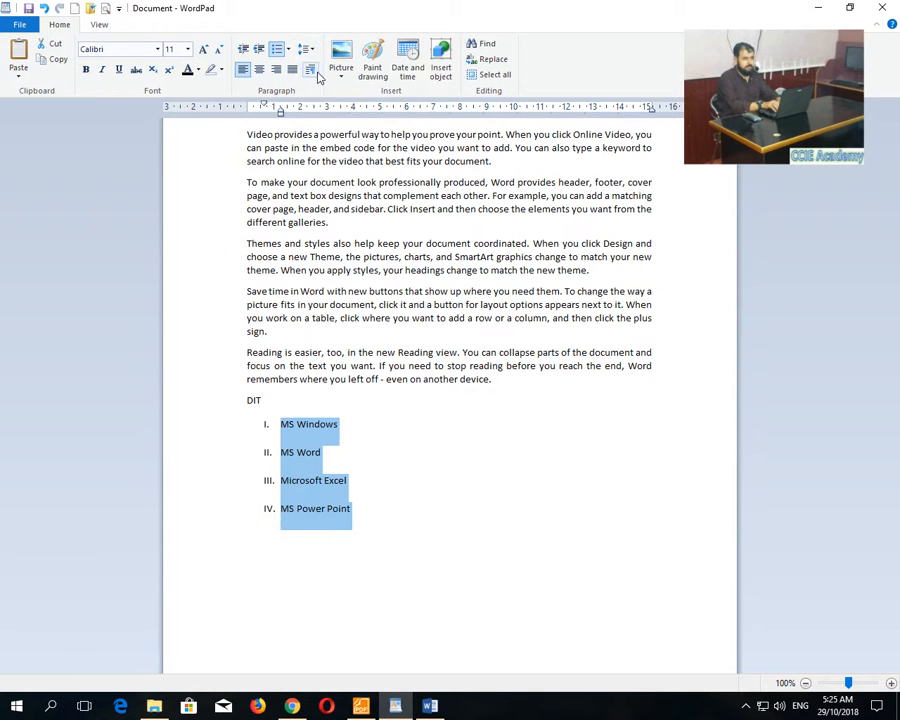
pyautogui.click(306, 50)
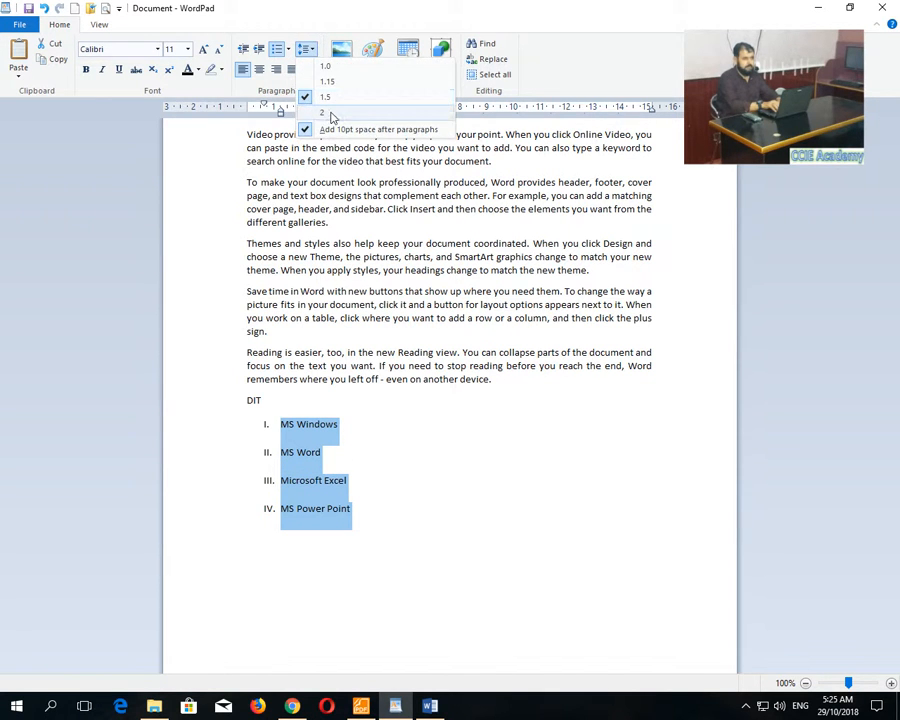
pyautogui.click(332, 114)
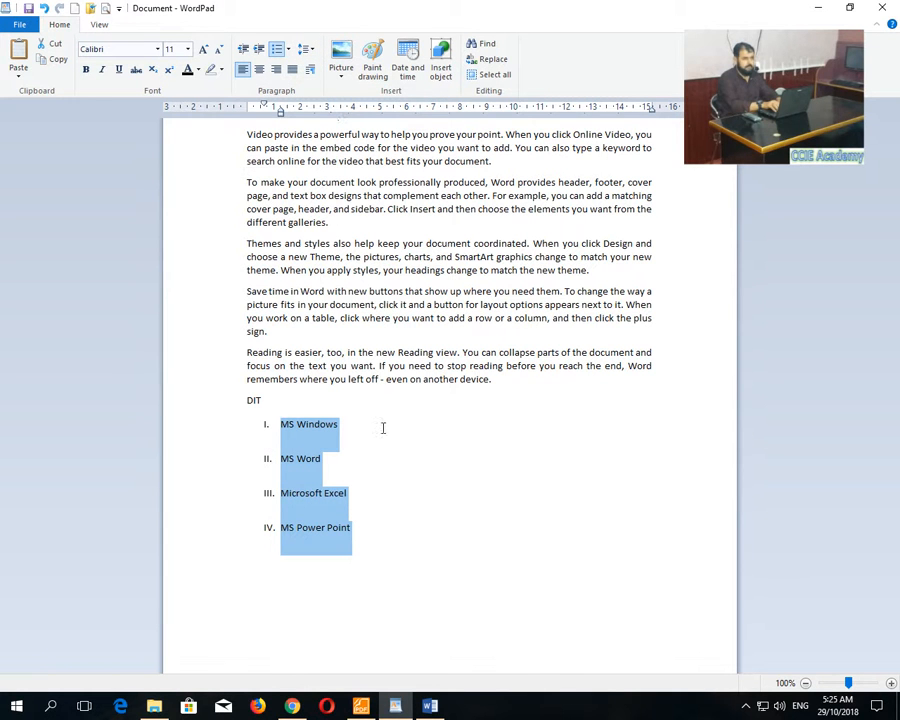
pyautogui.click(409, 389)
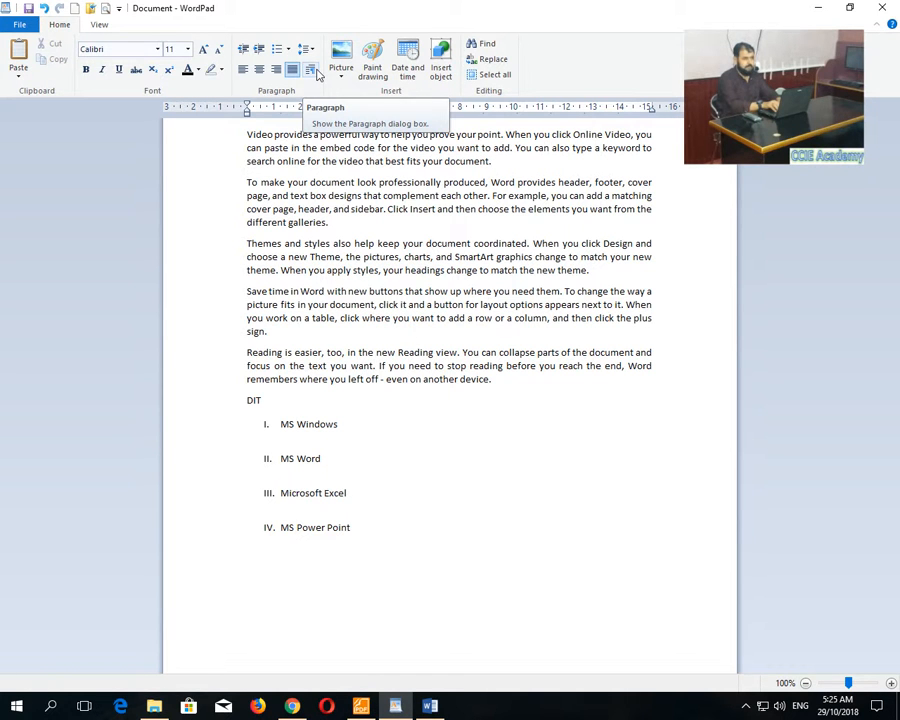
# Try indenting the first line of the first paragraph with one and two tab characters, and remove them.
pyautogui.click(248, 134)
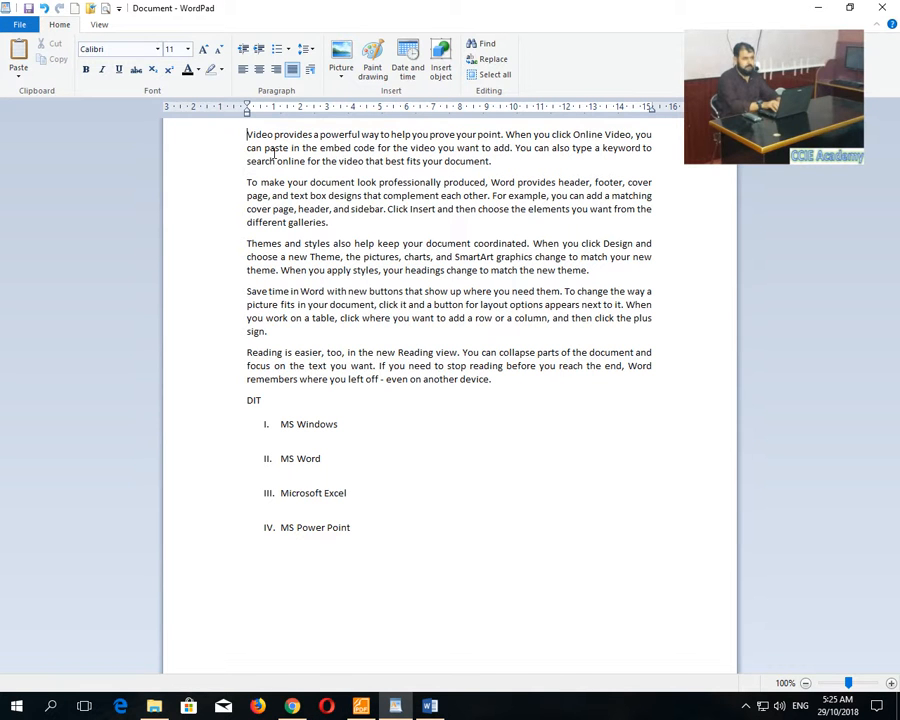
pyautogui.press('Tab')
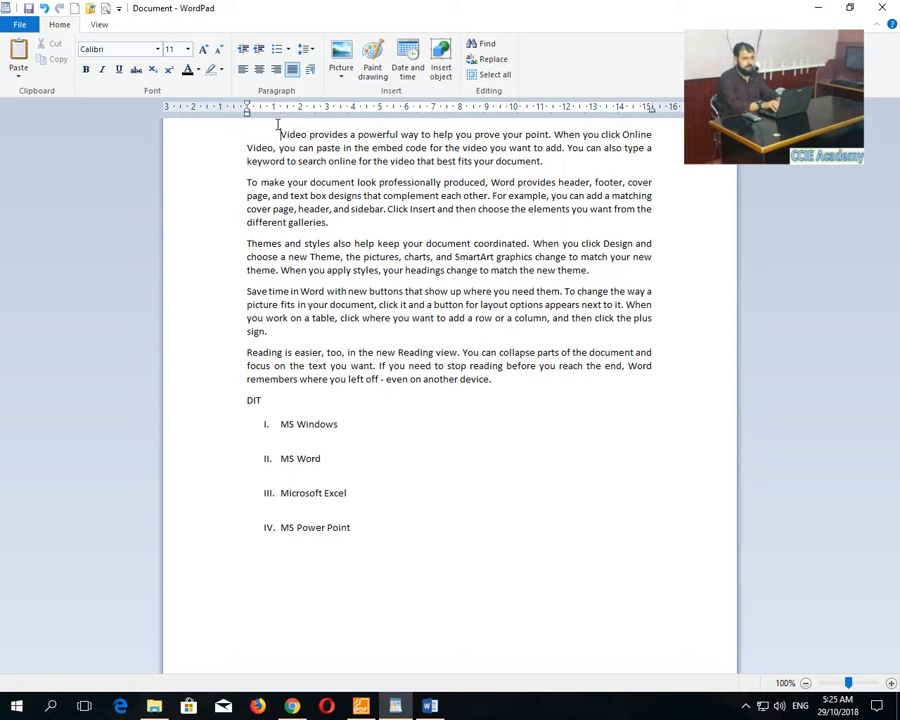
pyautogui.moveTo(279, 134); pyautogui.dragTo(290, 134)
pyautogui.press('Left')
pyautogui.press('Tab')
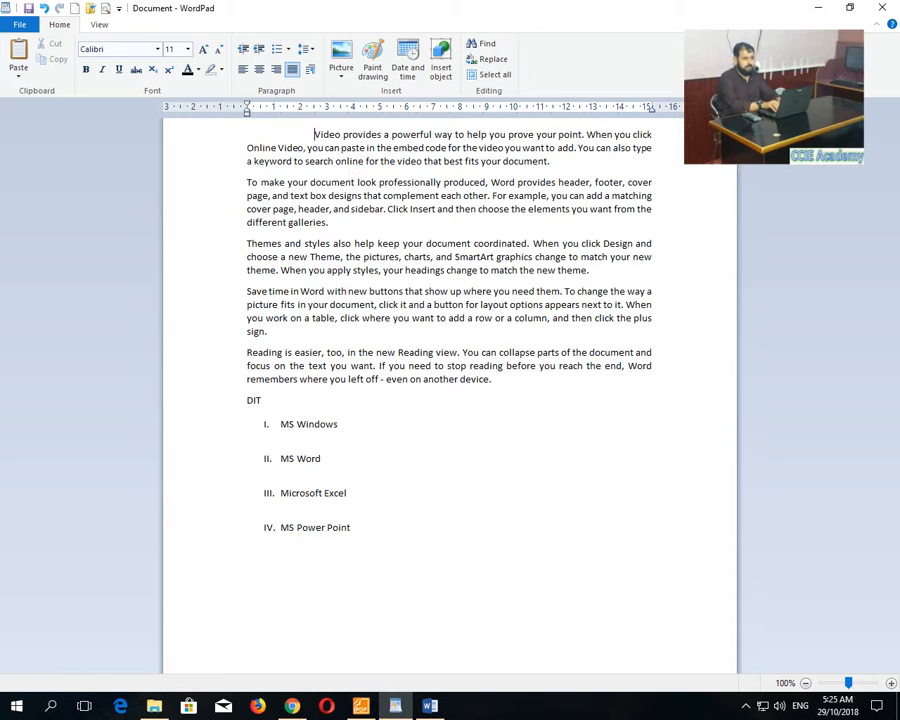
pyautogui.press('BackSpace')
pyautogui.press('BackSpace')
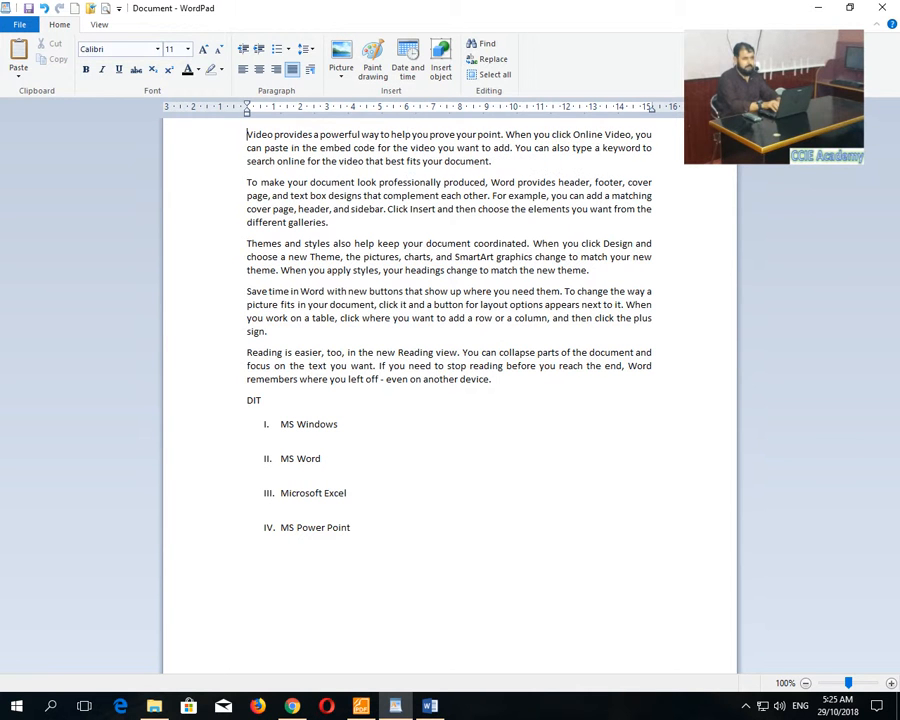
# Try a left indentation of 2 cm on the first paragraph through the Paragraph dialog, and undo it.
pyautogui.click(310, 69)
pyautogui.moveTo(436, 267); pyautogui.dragTo(422, 268)
pyautogui.write('2')
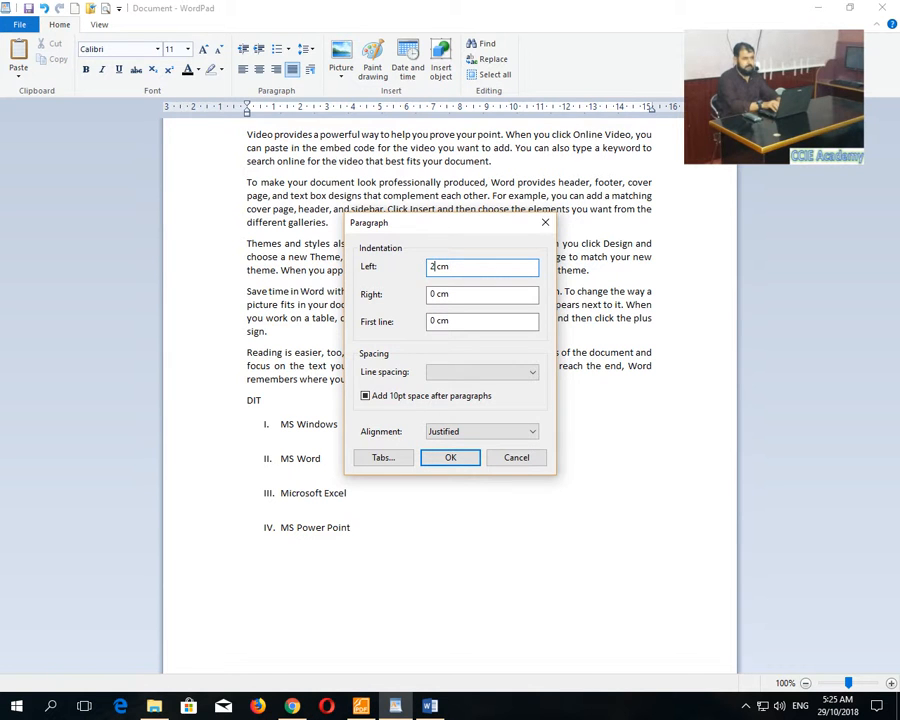
pyautogui.click(452, 458)
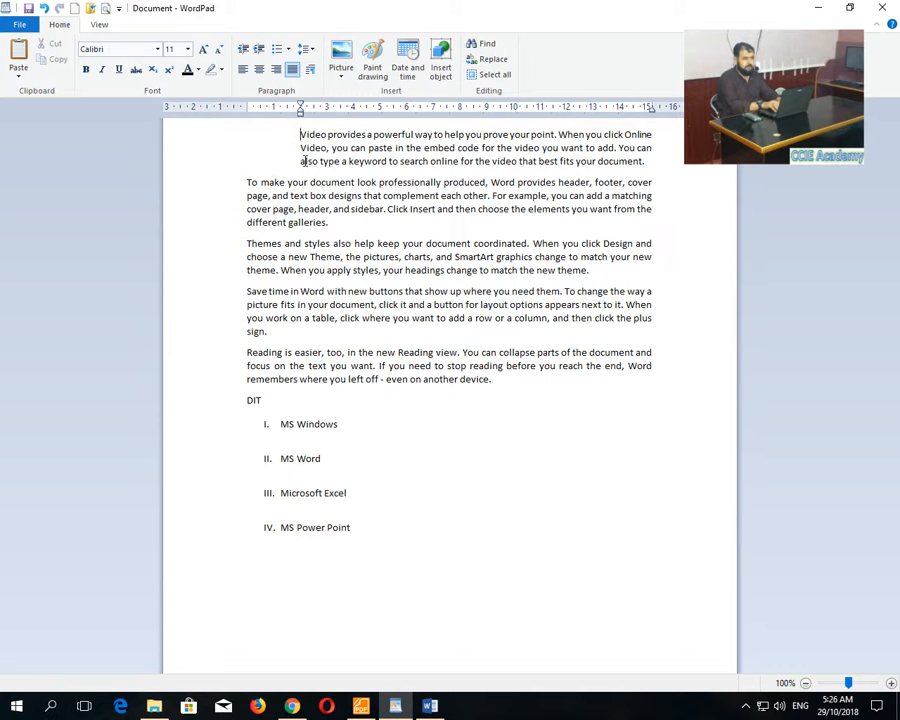
pyautogui.hotkey('ctrl', 'z')
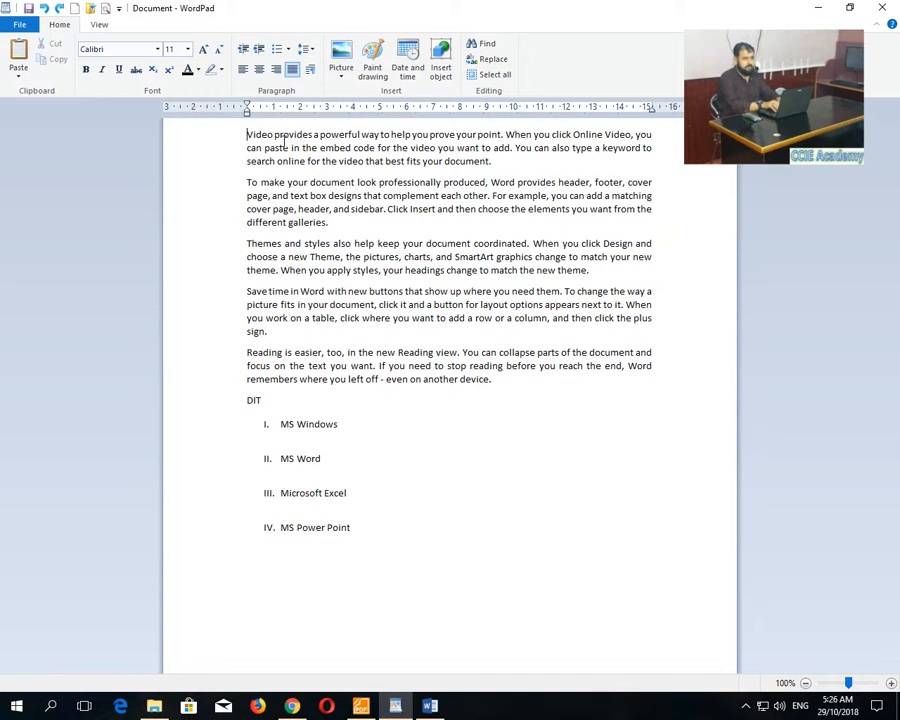
# Try a first-line indentation of 1 cm on the first paragraph, and undo it.
pyautogui.click(312, 70)
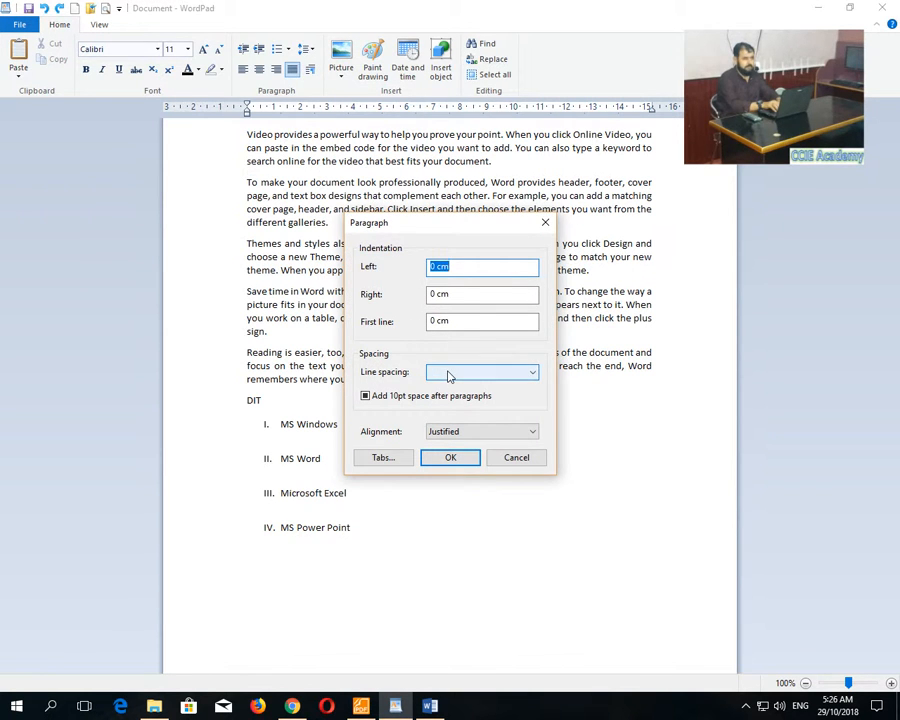
pyautogui.moveTo(437, 322); pyautogui.dragTo(429, 322)
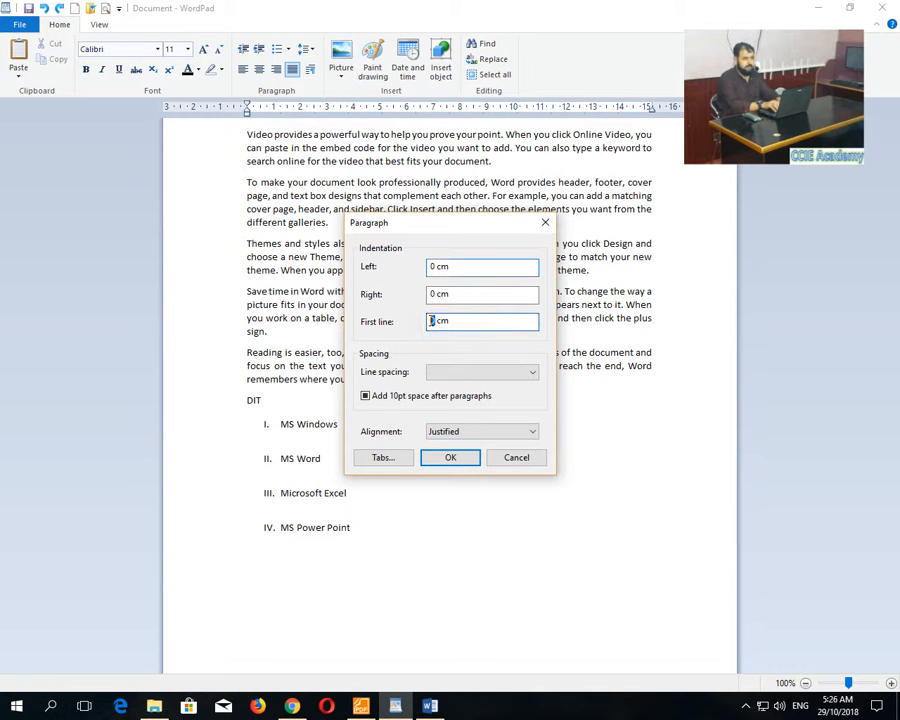
pyautogui.write('1')
pyautogui.click(452, 460)
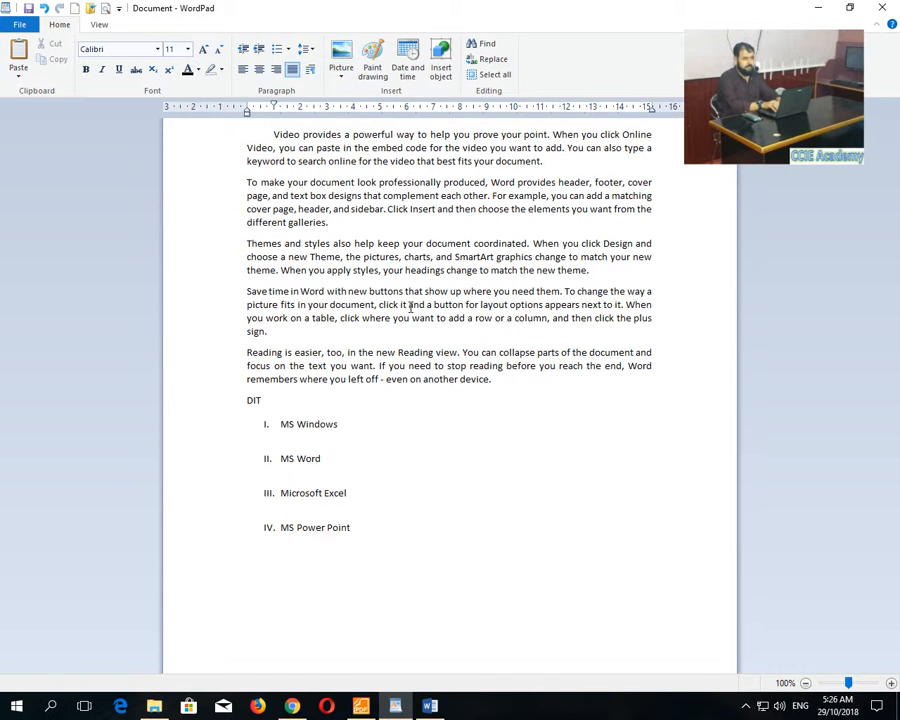
pyautogui.hotkey('ctrl', 'z')
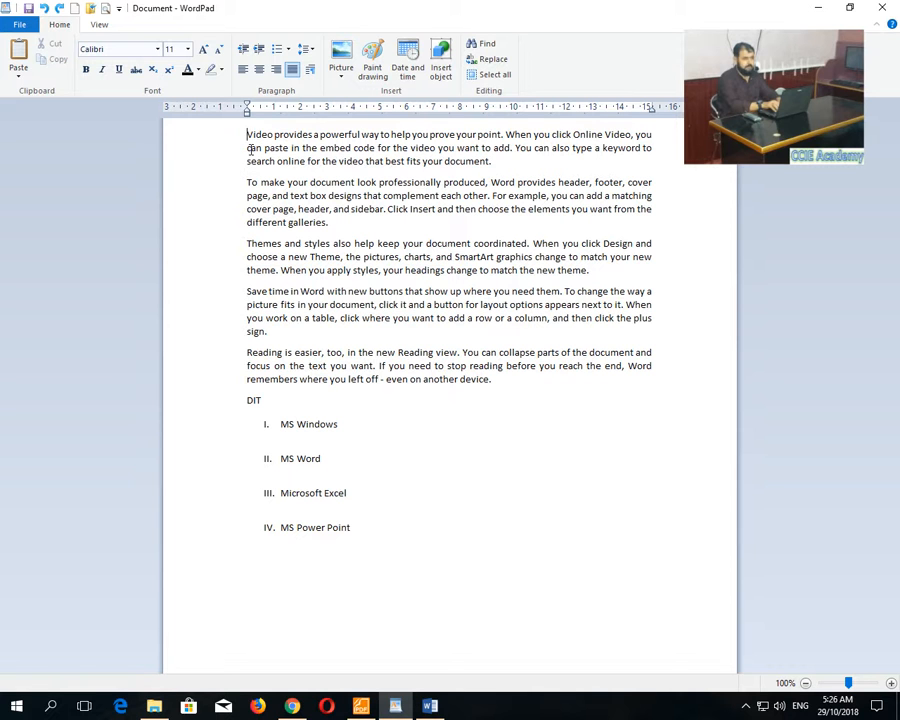
# Examine the line spacing and 10pt space options in the first paragraph's settings, and close the dialog without applying anything.
pyautogui.click(311, 70)
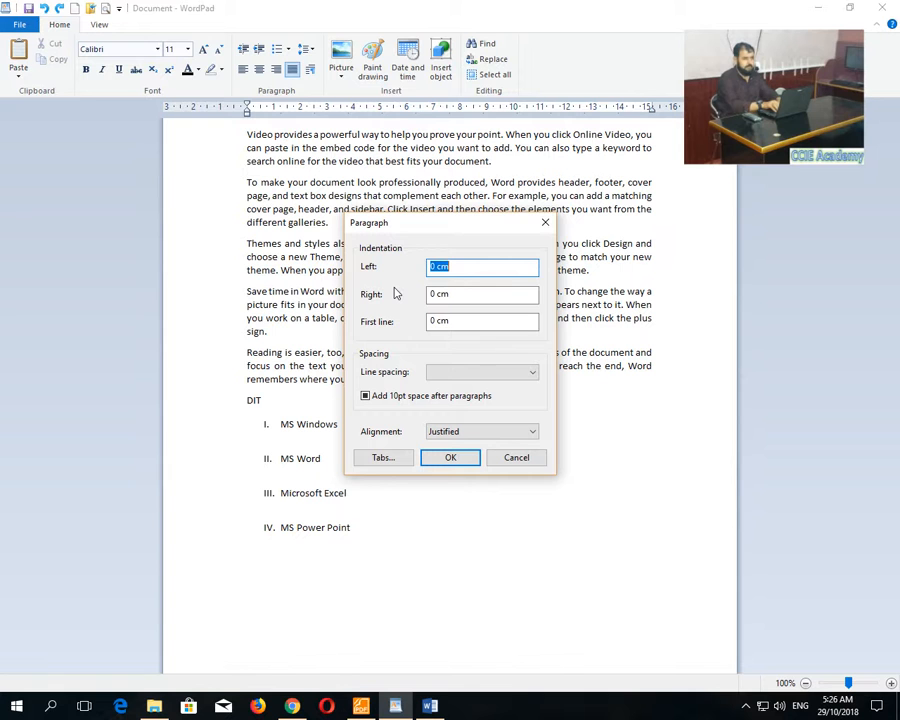
pyautogui.click(458, 372)
pyautogui.click(459, 373)
pyautogui.click(378, 399)
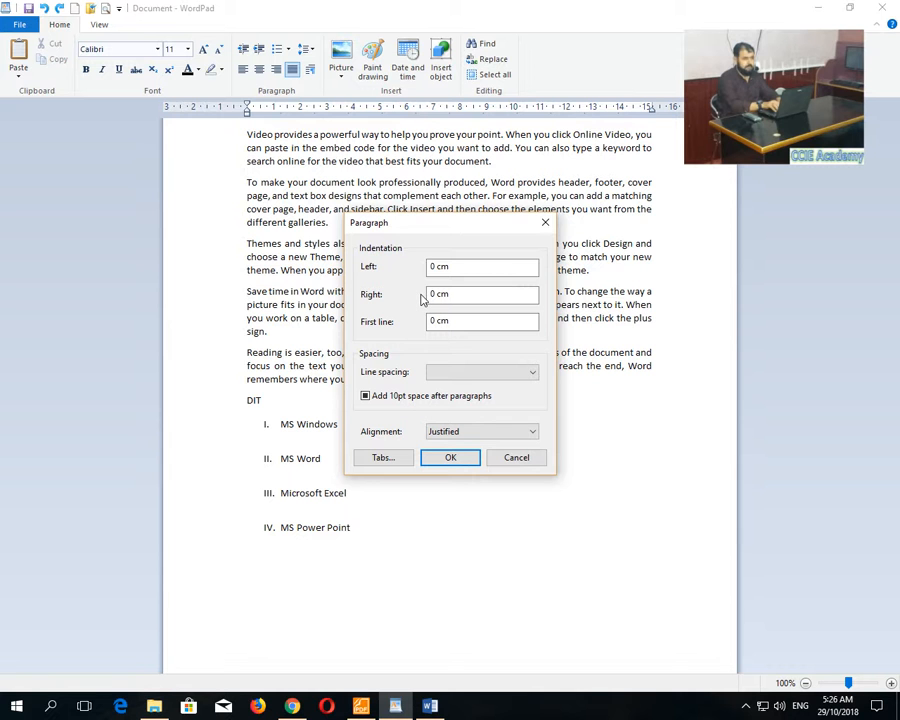
pyautogui.click(516, 456)
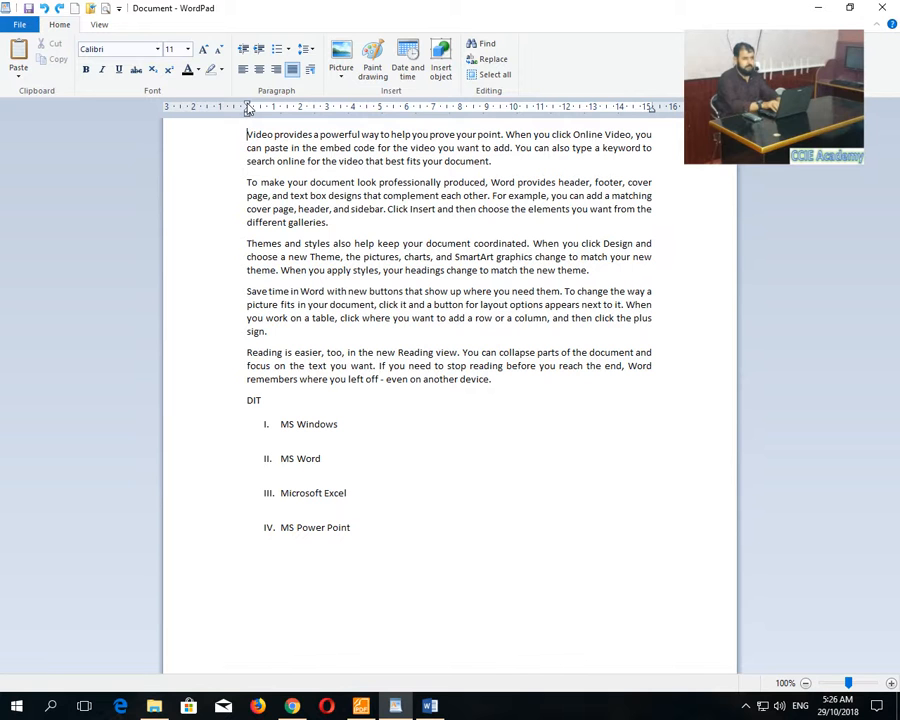
# Try a 1 cm first-line indent and a 1 cm left indent on the first paragraph with the ruler markers, resetting each to 0.
pyautogui.moveTo(248, 108); pyautogui.dragTo(273, 108)
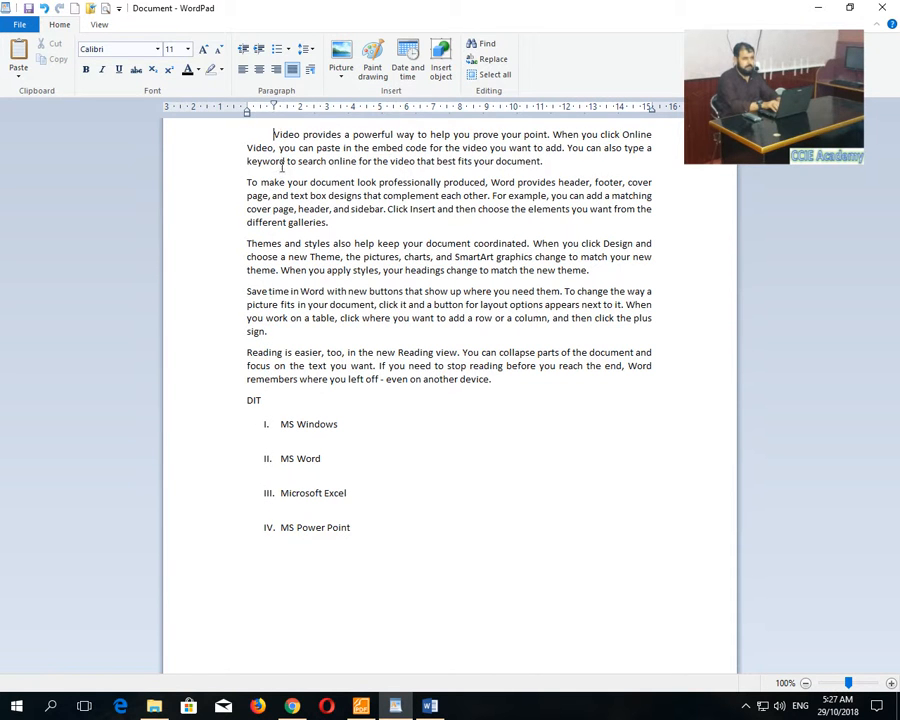
pyautogui.moveTo(273, 108); pyautogui.dragTo(248, 112)
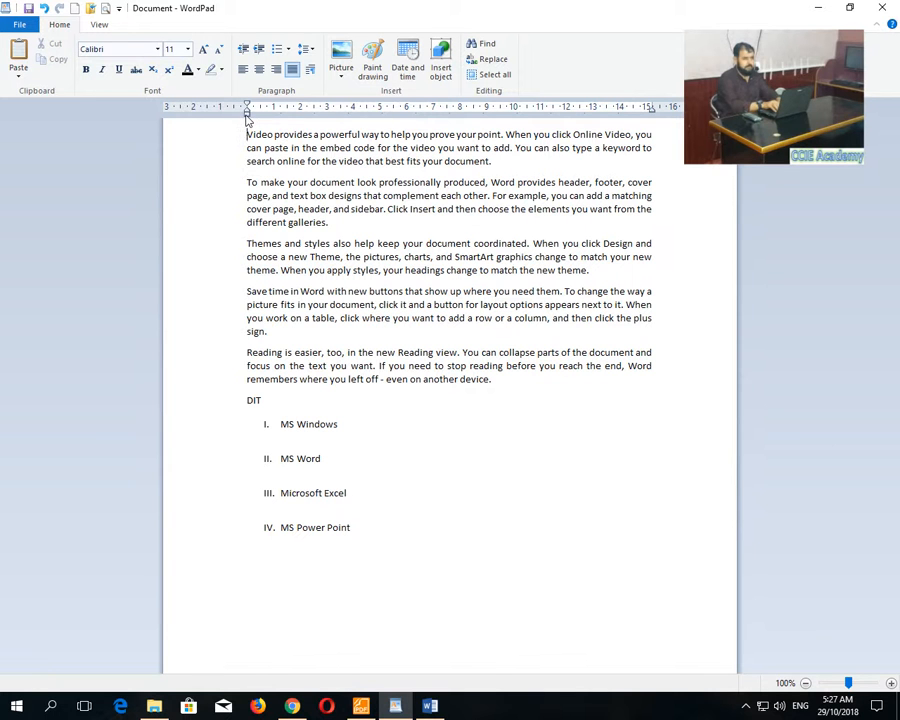
pyautogui.moveTo(247, 113); pyautogui.dragTo(273, 113)
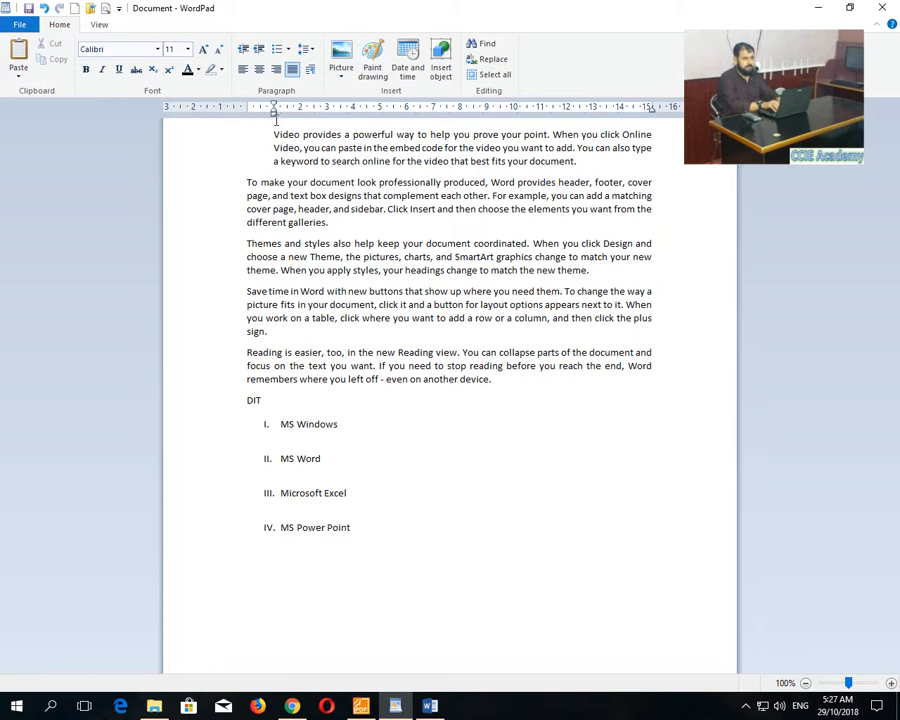
pyautogui.moveTo(274, 113); pyautogui.dragTo(247, 113)
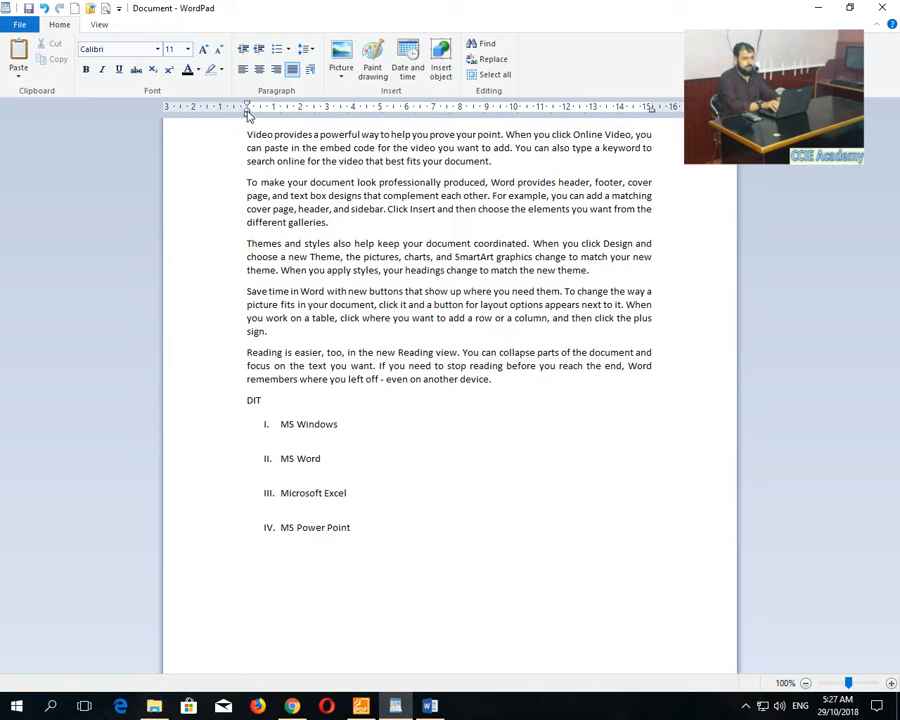
# Try a 1 cm hanging indent on the first paragraph with the ruler marker, and reset it to 0.
pyautogui.moveTo(248, 113); pyautogui.dragTo(273, 114)
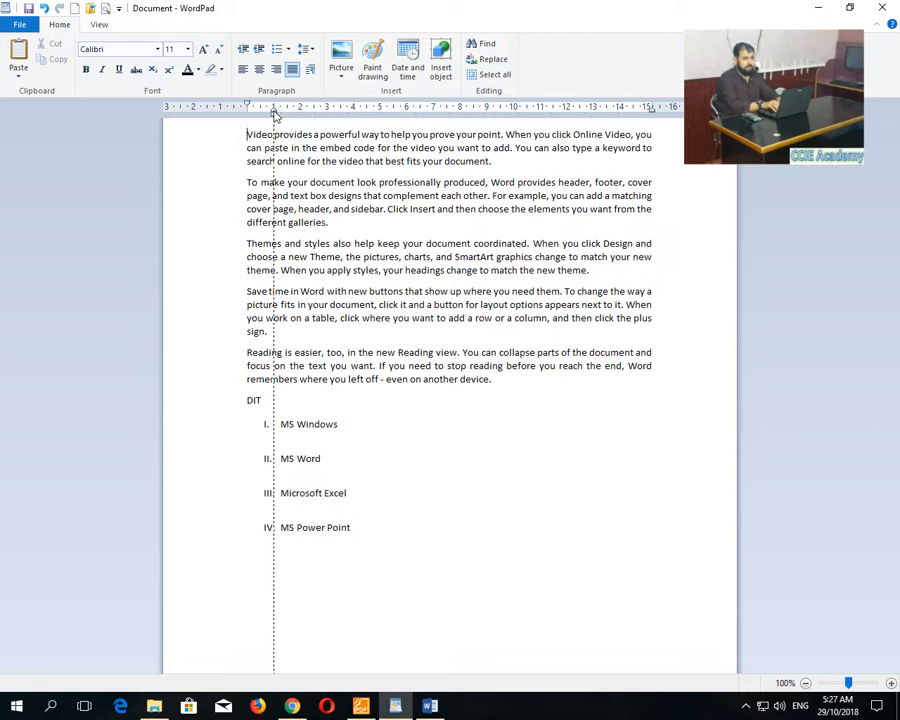
pyautogui.moveTo(273, 114); pyautogui.dragTo(274, 114)
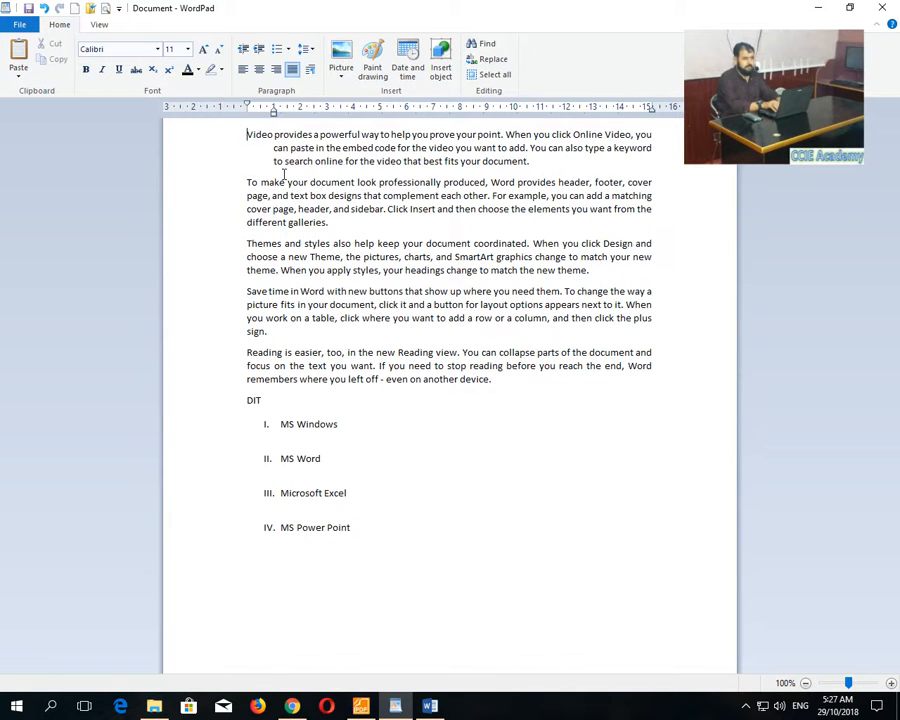
pyautogui.moveTo(275, 115); pyautogui.dragTo(247, 114)
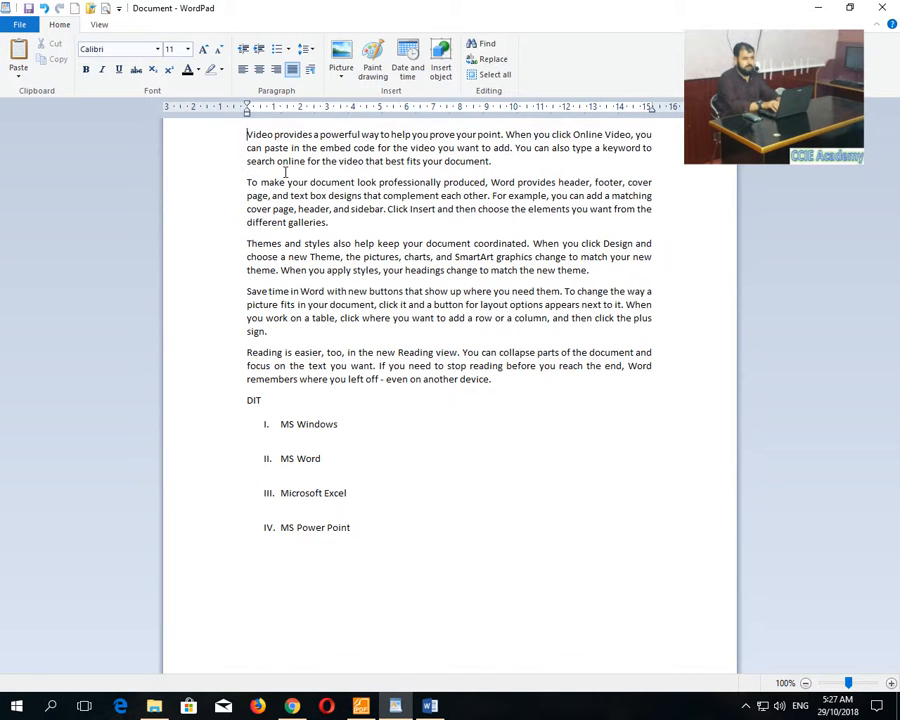
# Try Center alignment for the DIT heading and its numbered list in the paragraph settings, and discard the change.
pyautogui.moveTo(355, 540); pyautogui.dragTo(250, 405)
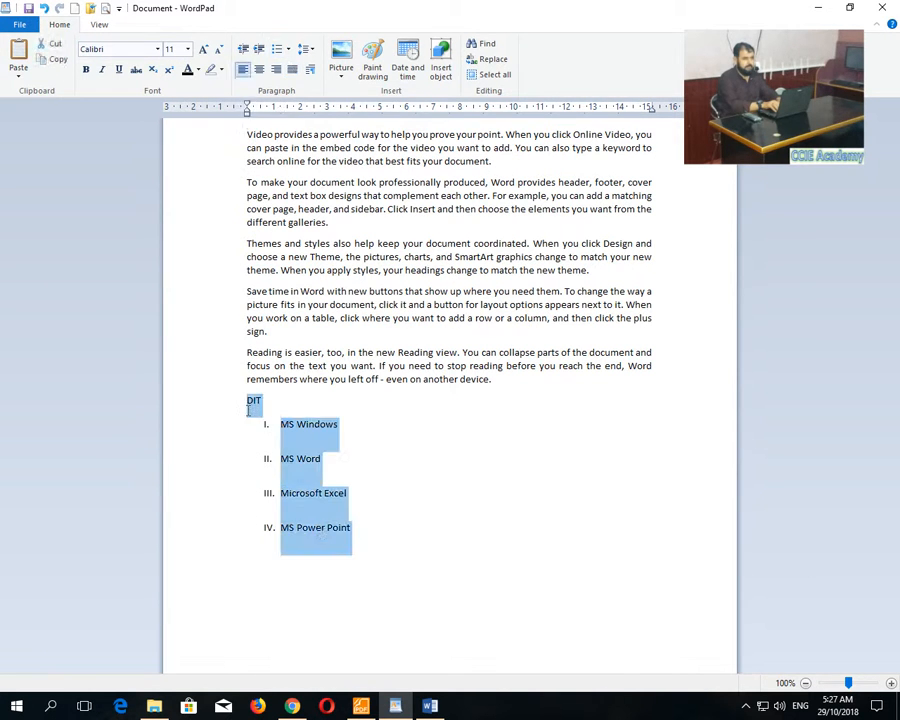
pyautogui.click(310, 69)
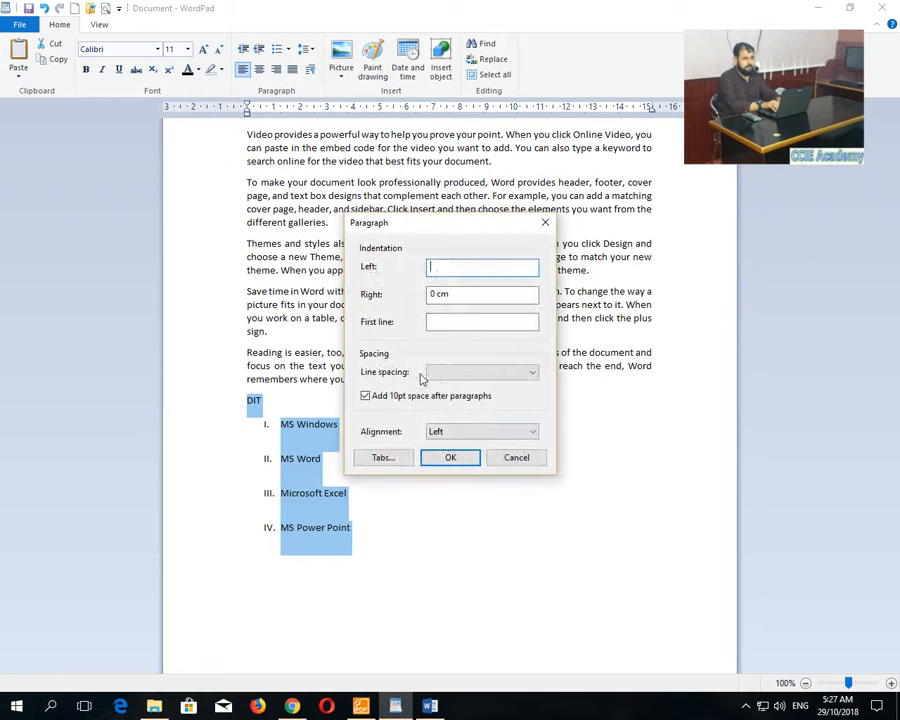
pyautogui.click(470, 431)
pyautogui.click(445, 466)
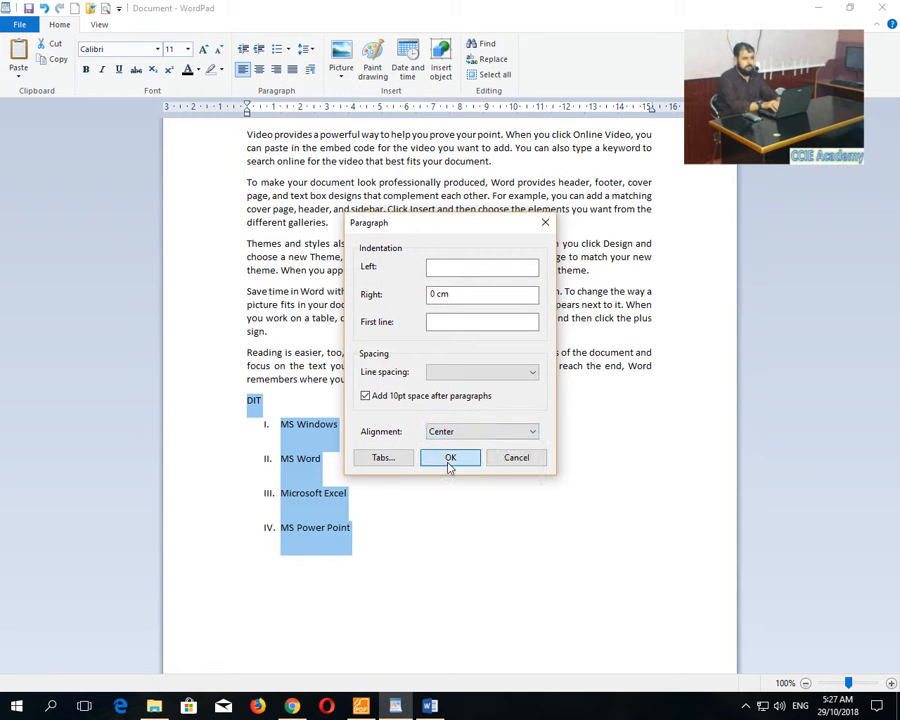
pyautogui.click(450, 462)
pyautogui.click(553, 382)
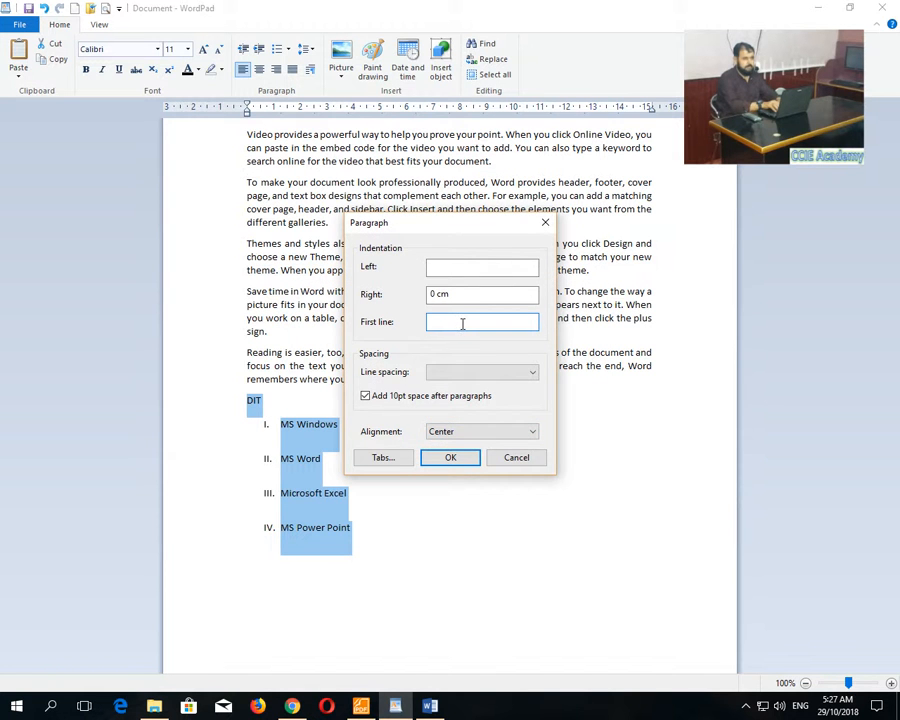
pyautogui.click(505, 460)
pyautogui.click(436, 366)
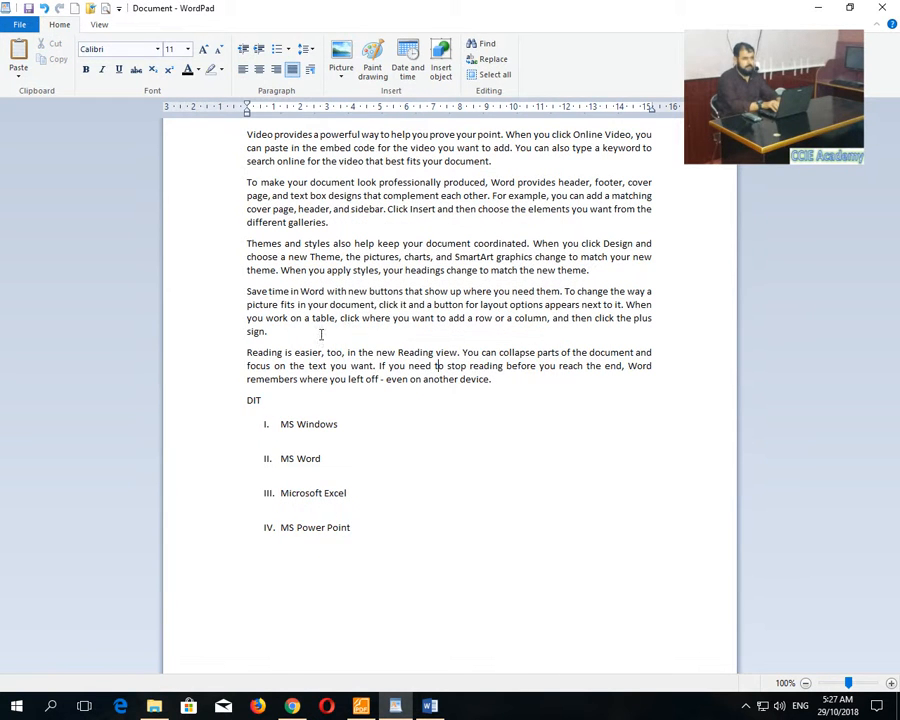
# Center the last body paragraph, starting "Reading is easier", through its paragraph settings, and change it to left alignment.
pyautogui.moveTo(491, 380); pyautogui.dragTo(271, 386)
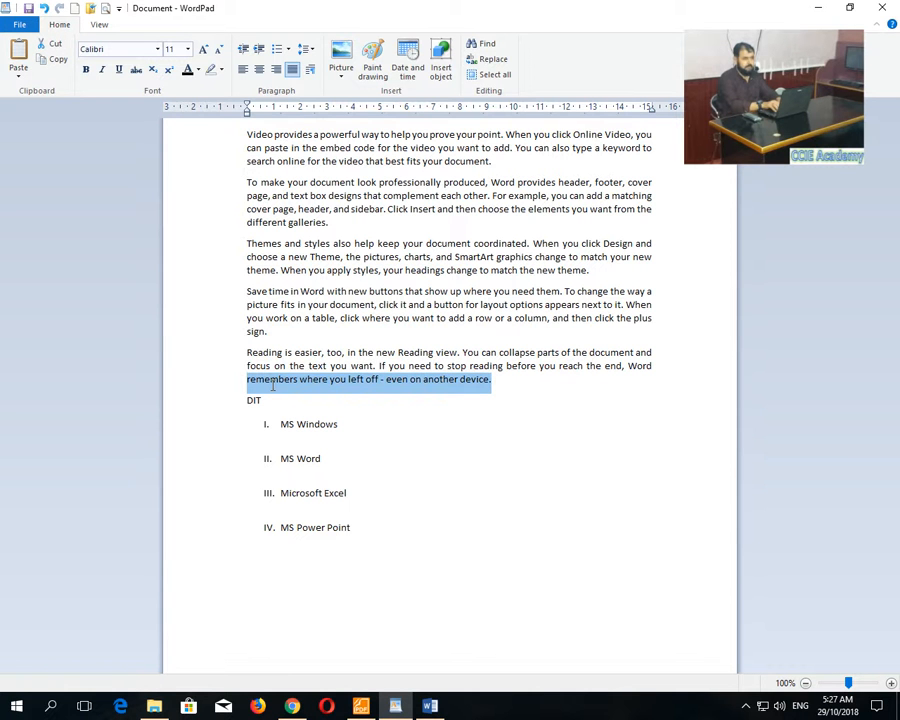
pyautogui.click(310, 70)
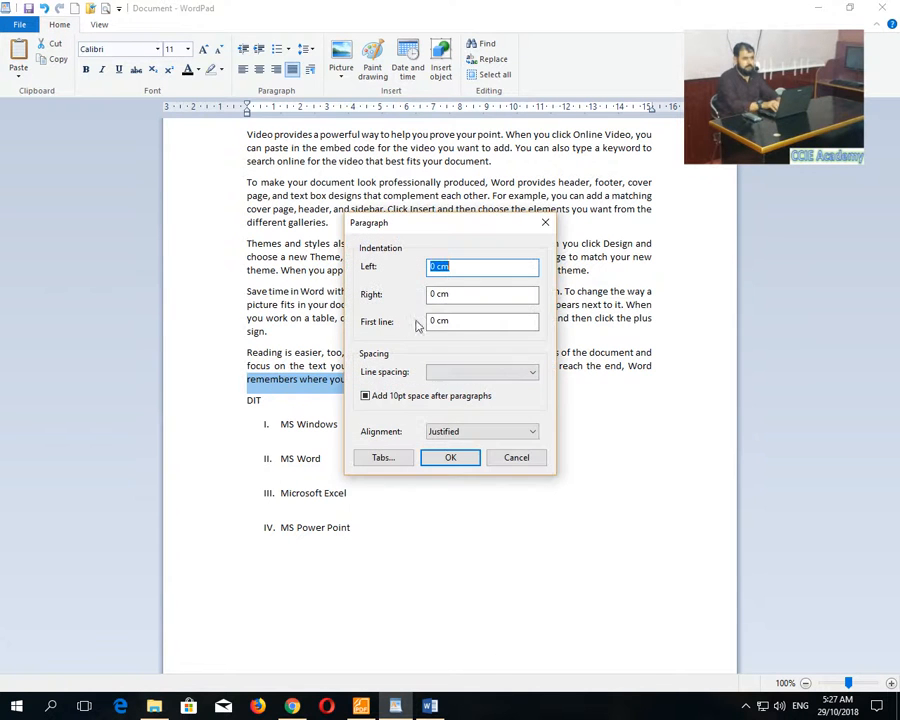
pyautogui.click(452, 434)
pyautogui.click(441, 467)
pyautogui.click(442, 458)
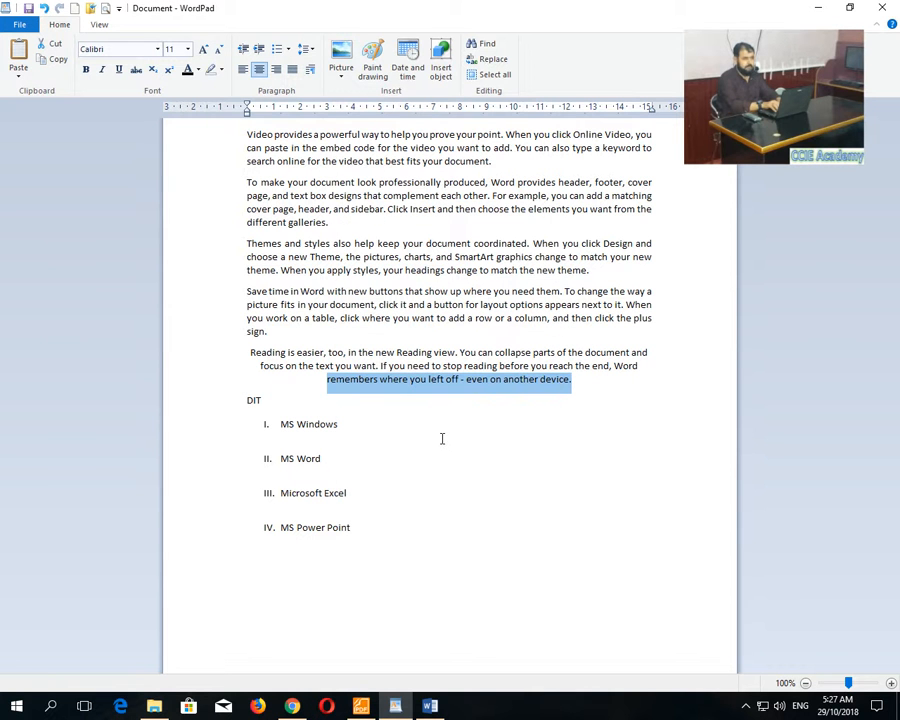
pyautogui.click(243, 76)
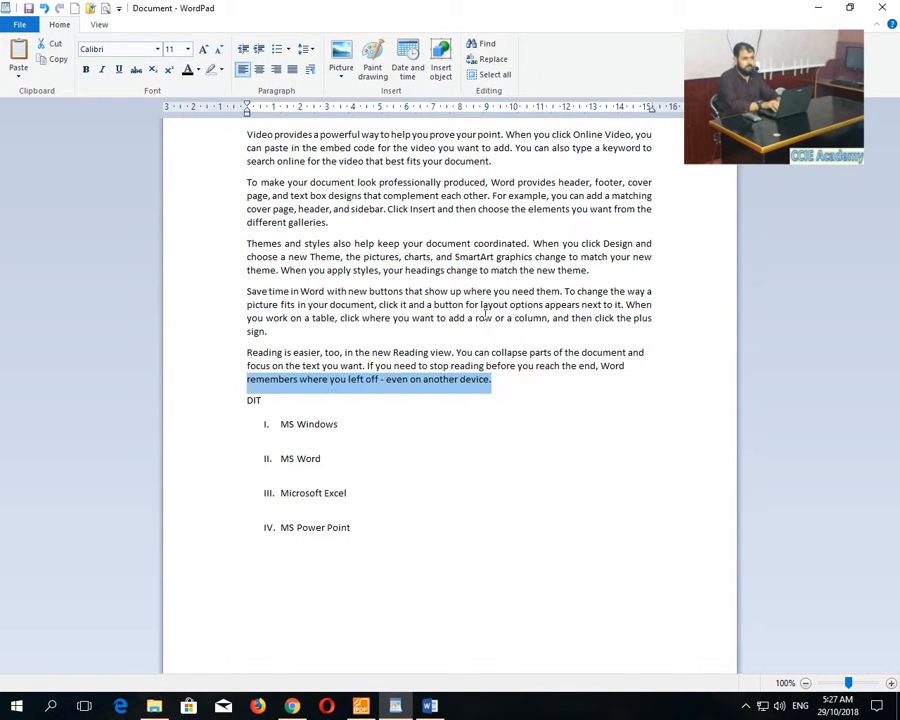
# Examine the tab stop settings for the fourth paragraph, and close them without setting anything.
pyautogui.click(487, 316)
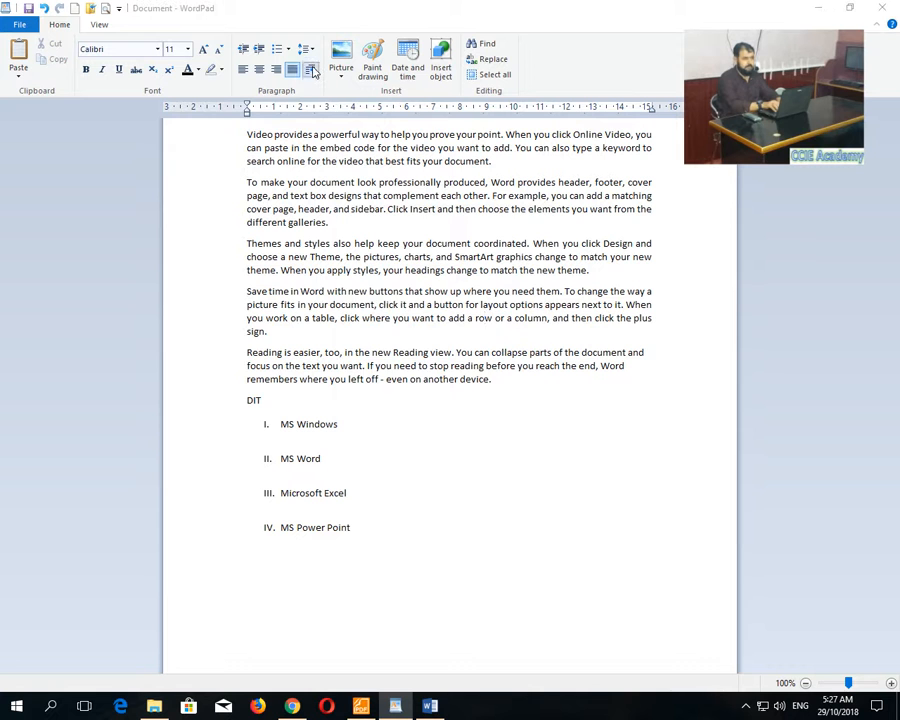
pyautogui.click(311, 69)
pyautogui.click(385, 457)
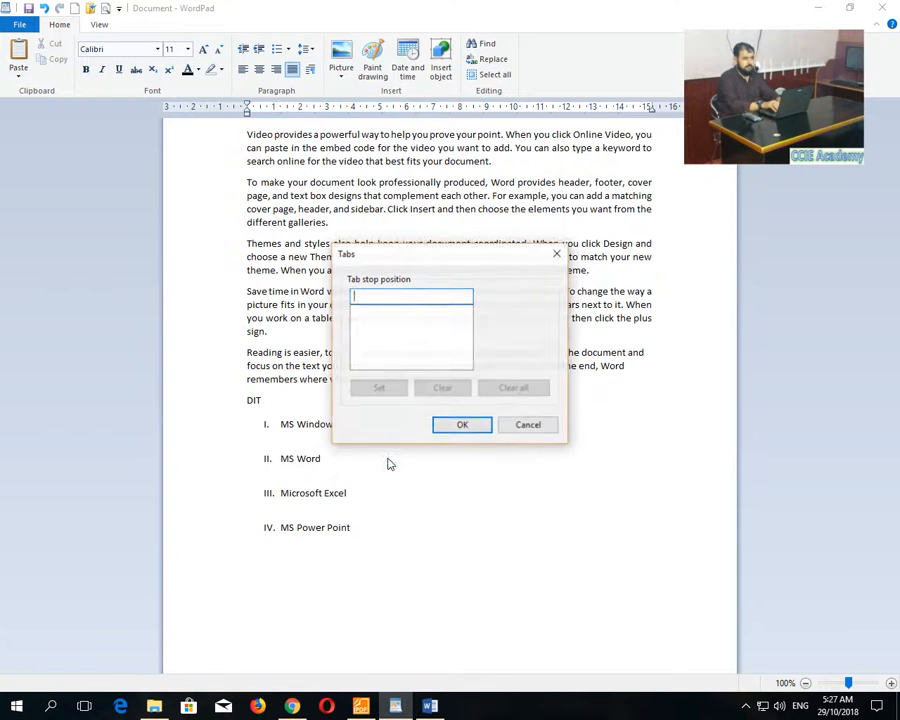
pyautogui.click(530, 427)
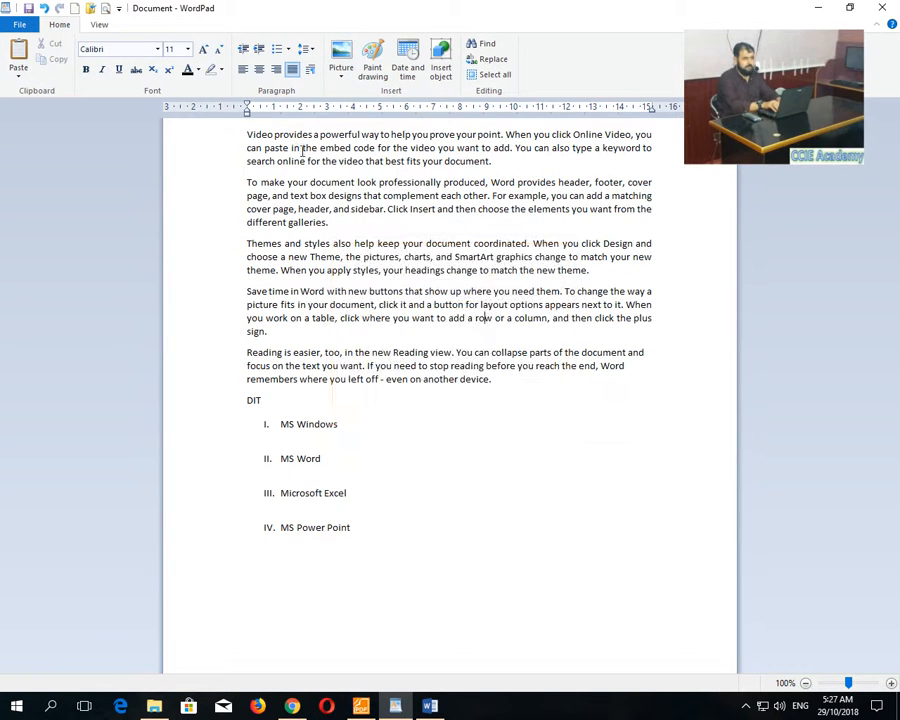
# Insert an empty line above the first paragraph and set a tab stop at 3 cm for it.
pyautogui.click(248, 134)
pyautogui.press('Return')
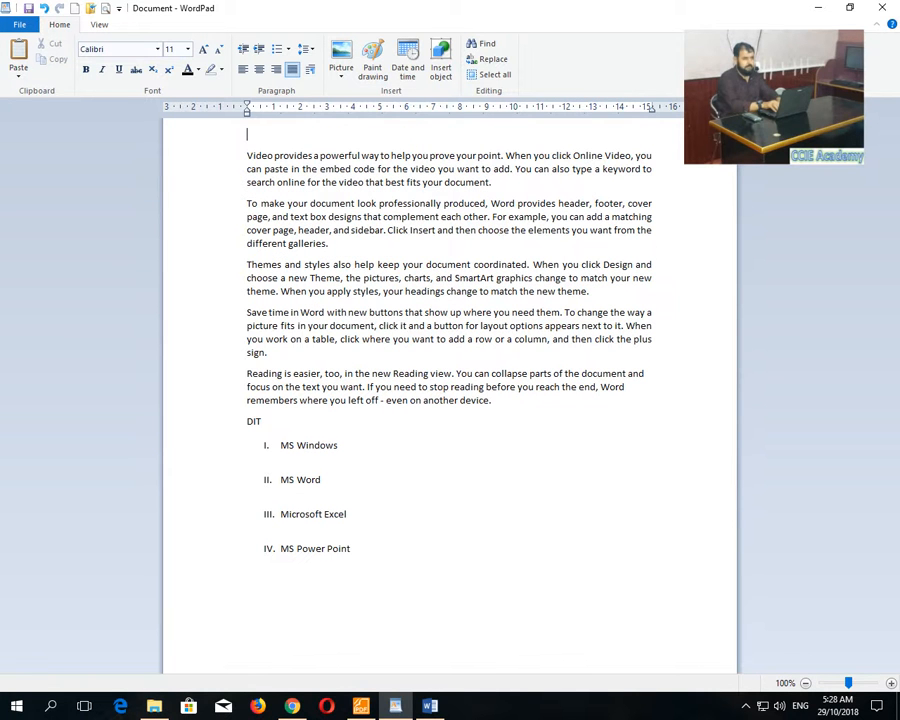
pyautogui.press('Up')
pyautogui.click(310, 69)
pyautogui.click(382, 456)
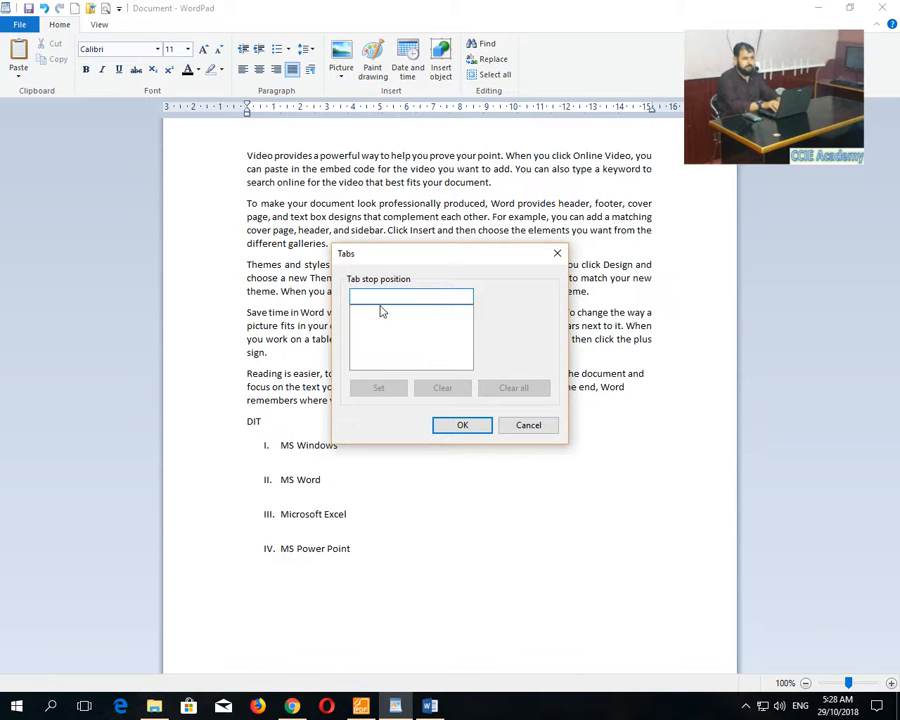
pyautogui.write('3')
pyautogui.click(396, 392)
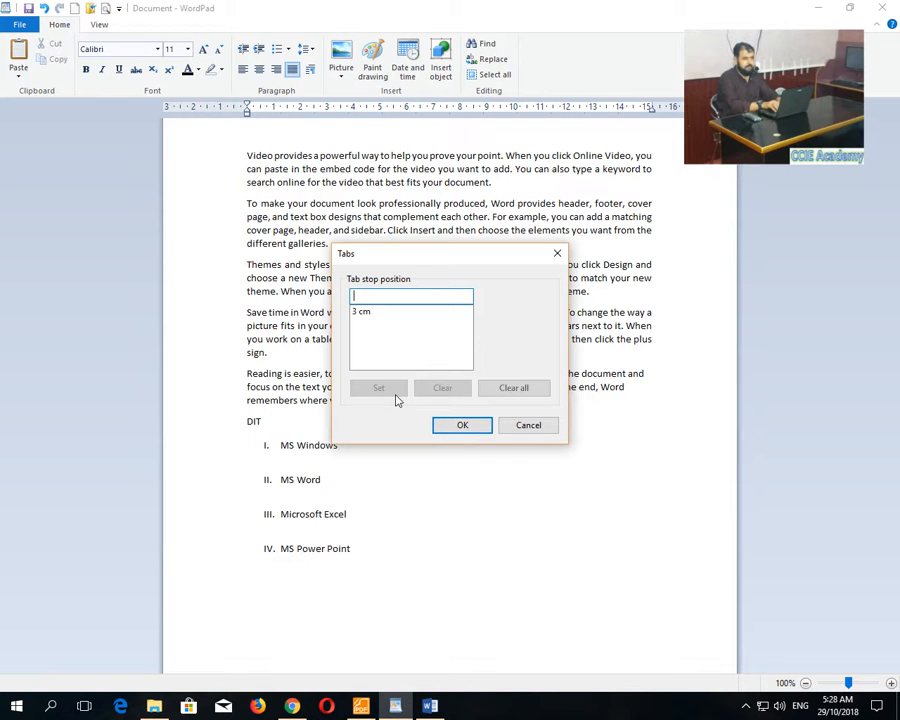
pyautogui.click(463, 428)
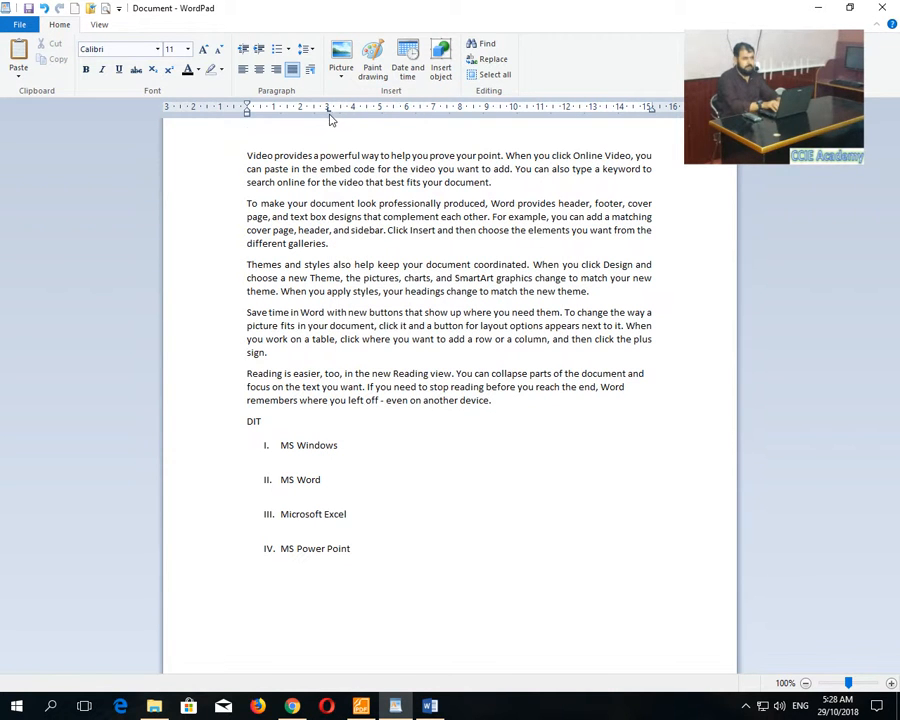
# Enter the letters a to f on separate lines above the first paragraph, each aligned to the 3 cm tab stop.
pyautogui.press('Tab')
pyautogui.write('a')
pyautogui.press('Return')
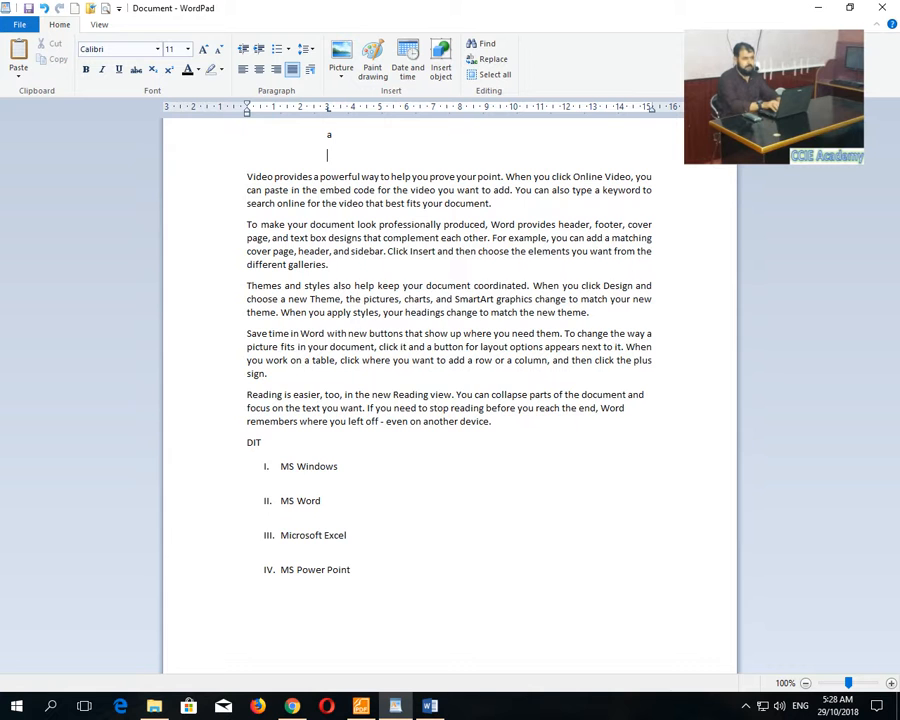
pyautogui.write('b')
pyautogui.press('Return')
pyautogui.press('Tab')
pyautogui.write('c')
pyautogui.press('Return')
pyautogui.press('Tab')
pyautogui.write('d')
pyautogui.press('Return')
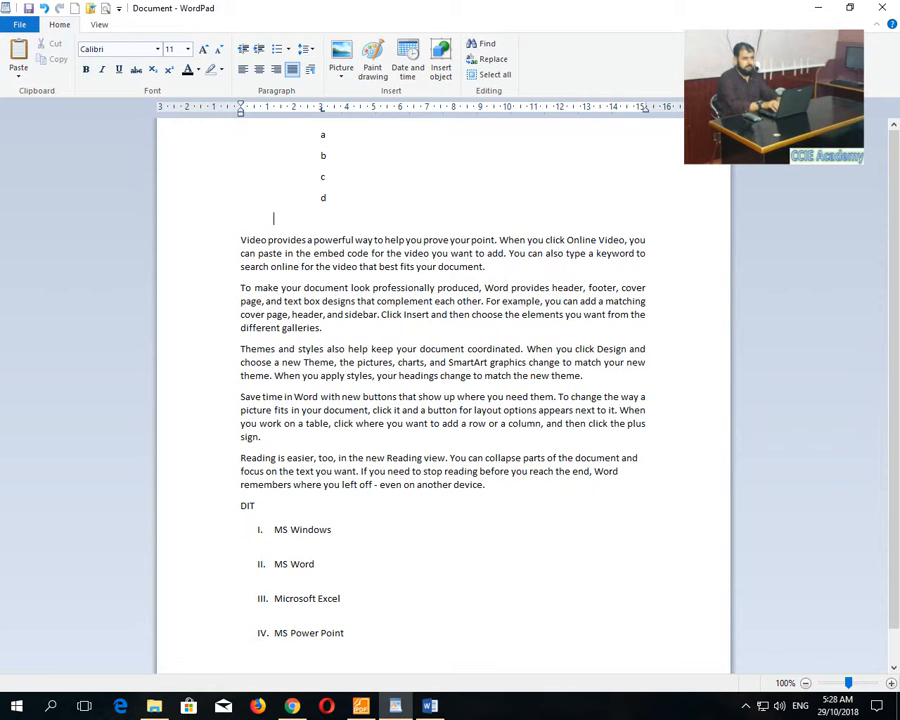
pyautogui.write('e')
pyautogui.press('Return')
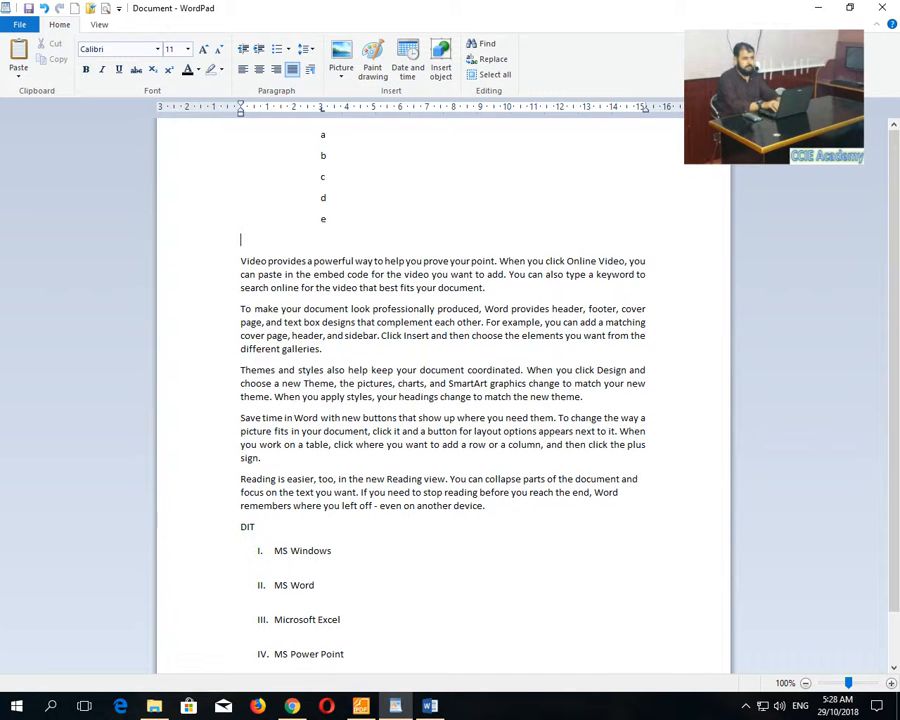
pyautogui.press('Tab')
pyautogui.write('f')
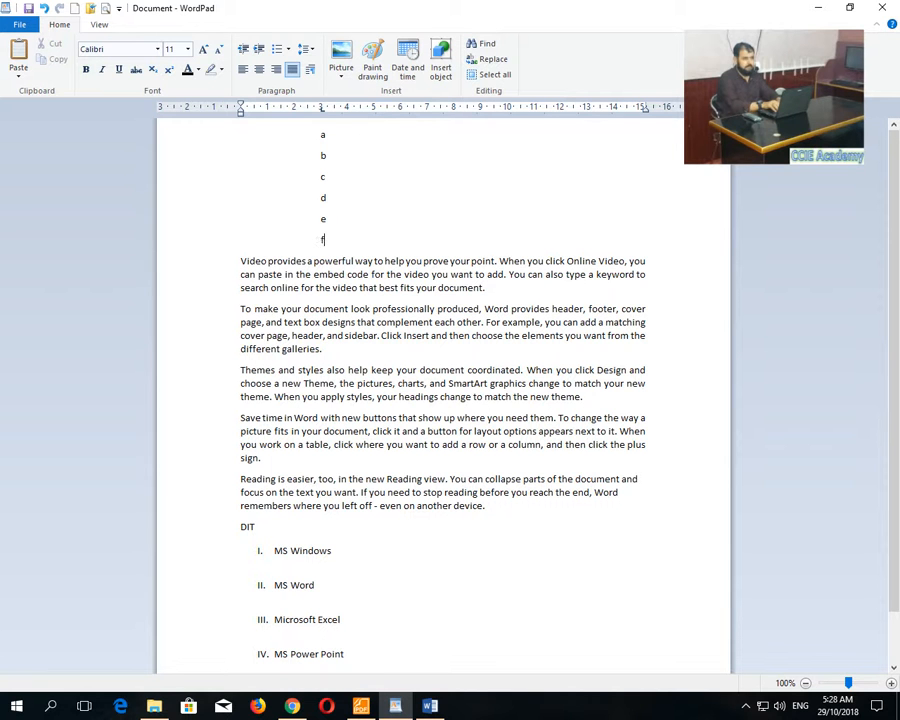